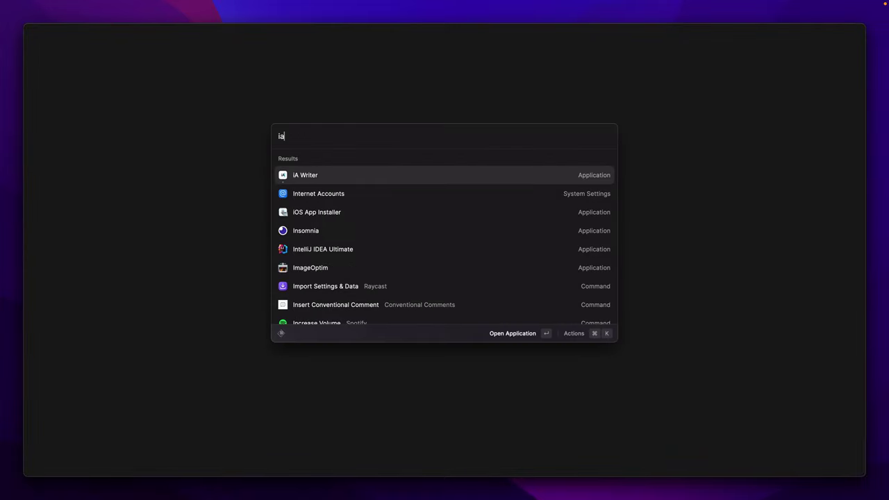
Select the whole poem in iA Writer and add a stanza running from "In what distant deeps or skies" to "What the hand, dare seize the fire?".
{"action": "key", "text": "Escape"}
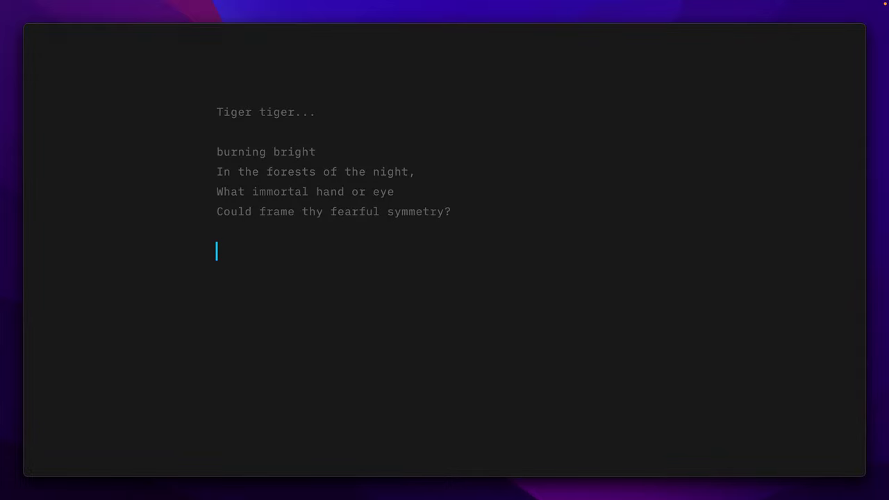
{"action": "key", "text": "super+a"}
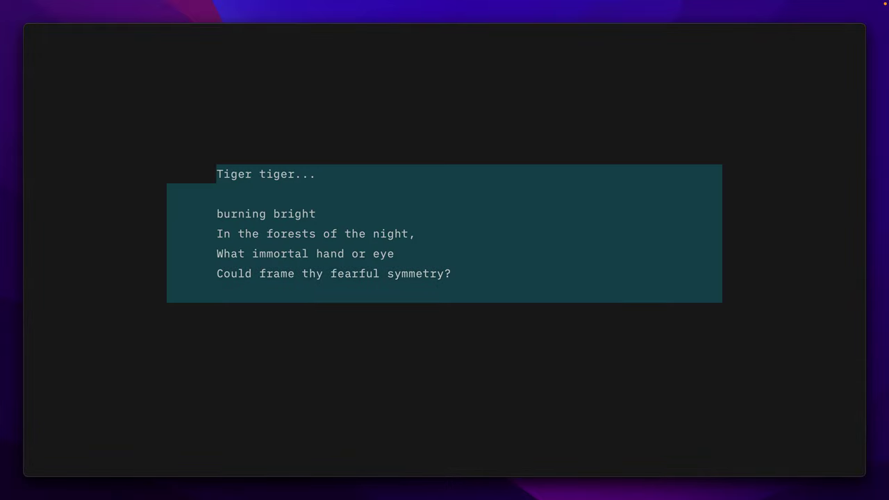
{"action": "type", "text": "Tiger tiger...  burning bright In the forests of the night, What immortal hand or eye Could frame thy fearful symmetry?   In what distant deeps or skies Burnt the fire of thine eyes? On what wings dare he aspire? What the hand, dare seize the fire?"}
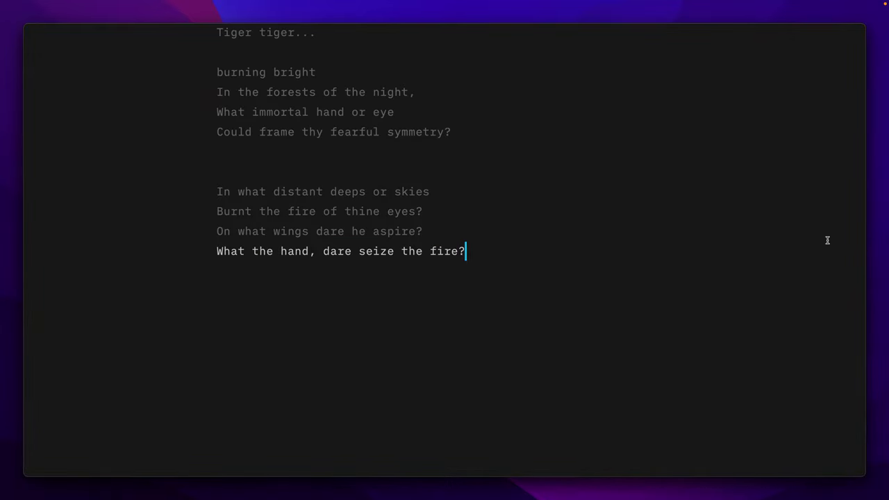
Switch to the Keyboard Maestro Editor.
{"action": "key", "text": "alt+space"}
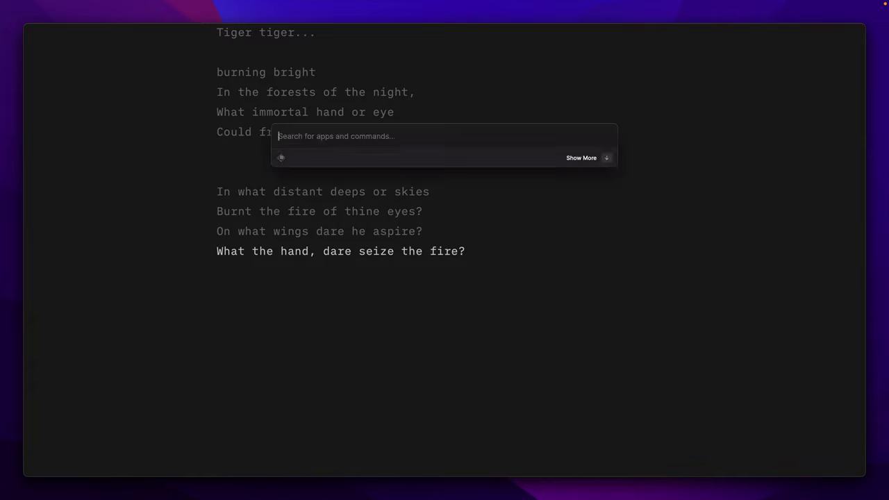
{"action": "type", "text": "k"}
{"action": "key", "text": "BackSpace"}
{"action": "type", "text": "shor"}
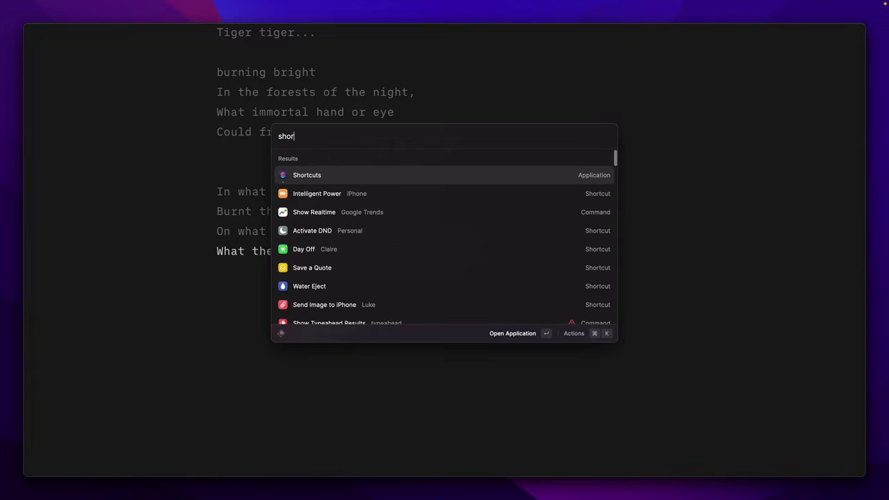
{"action": "key", "text": "BackSpace"}
{"action": "key", "text": "BackSpace"}
{"action": "key", "text": "BackSpace"}
{"action": "type", "text": "ke"}
{"action": "key", "text": "Return"}
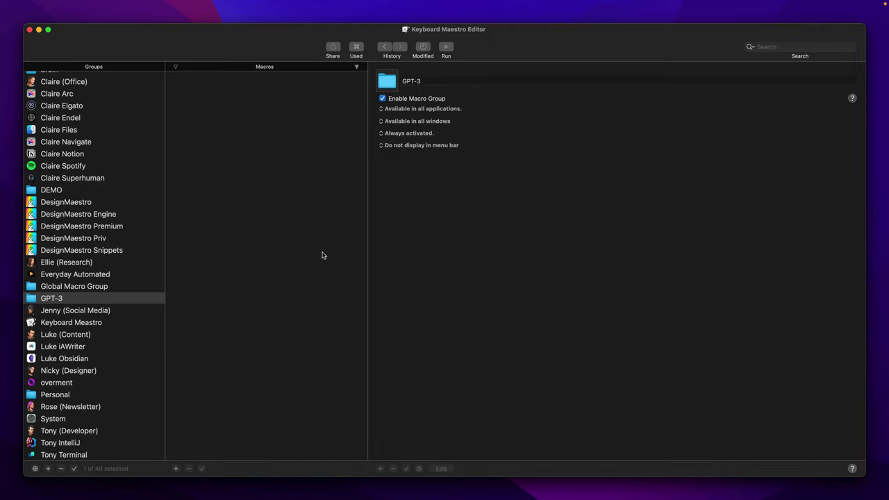
Create a macro named GPT-3 in the GPT-3 macro group.
{"action": "key", "text": "cmd+n"}
{"action": "type", "text": "GPT-3"}
{"action": "key", "text": "cmd+a"}
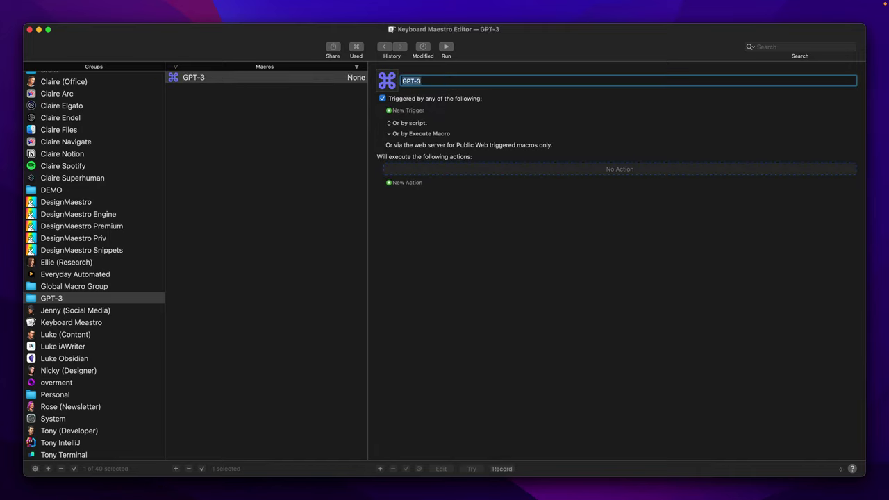
{"action": "key", "text": "Return"}
Add a Set Variable to Text action that sets the variable prompt to %SystemClipboard%.
{"action": "key", "text": "ctrl+cmd+t"}
{"action": "type", "text": "set"}
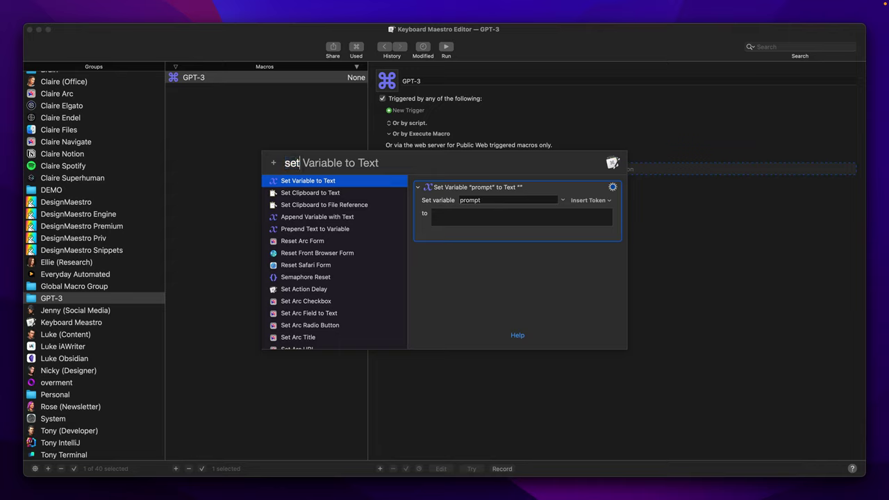
{"action": "key", "text": "Return"}
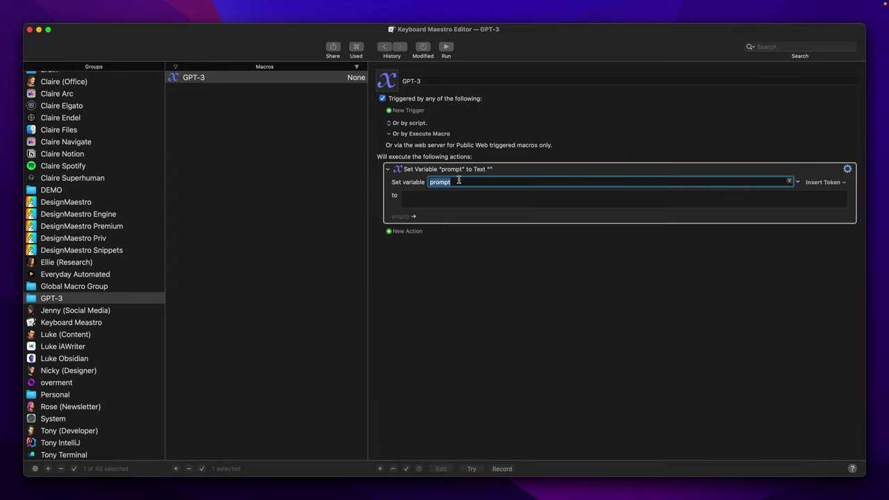
{"action": "key", "text": "Tab"}
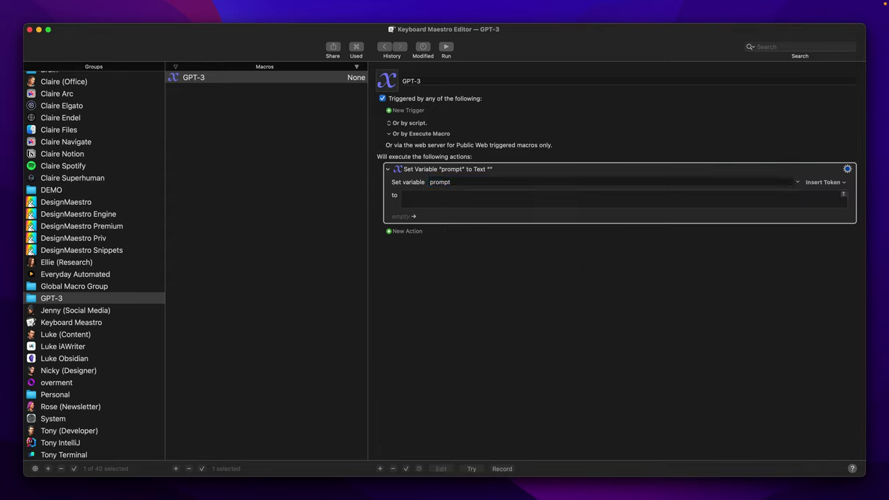
{"action": "type", "text": "%SystemClipboard%"}
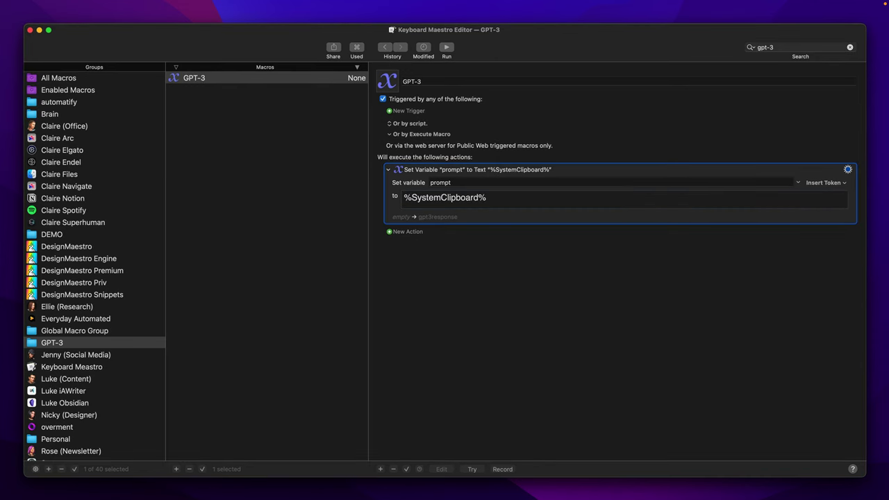
Add an Execute (or Edit) Shortcut action that runs the shortcut GPT3.
{"action": "key", "text": "ctrl+super+t"}
{"action": "type", "text": "ex"}
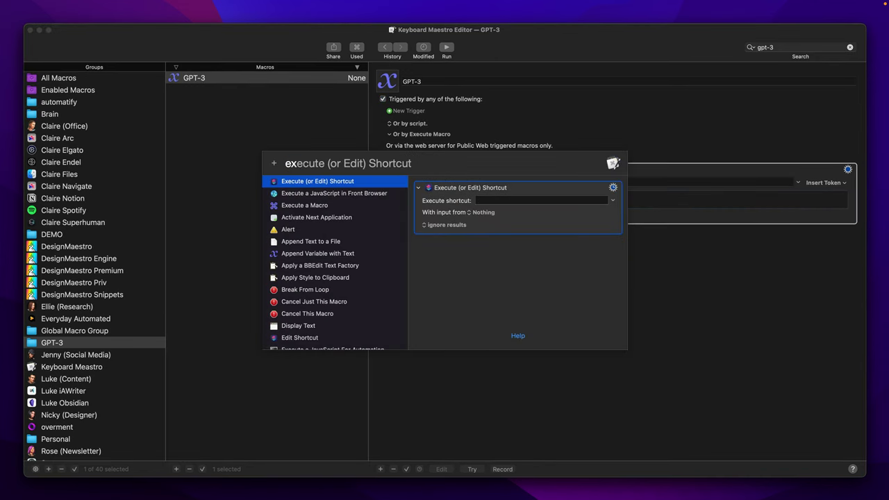
{"action": "key", "text": "Return"}
{"action": "type", "text": "GPT3"}
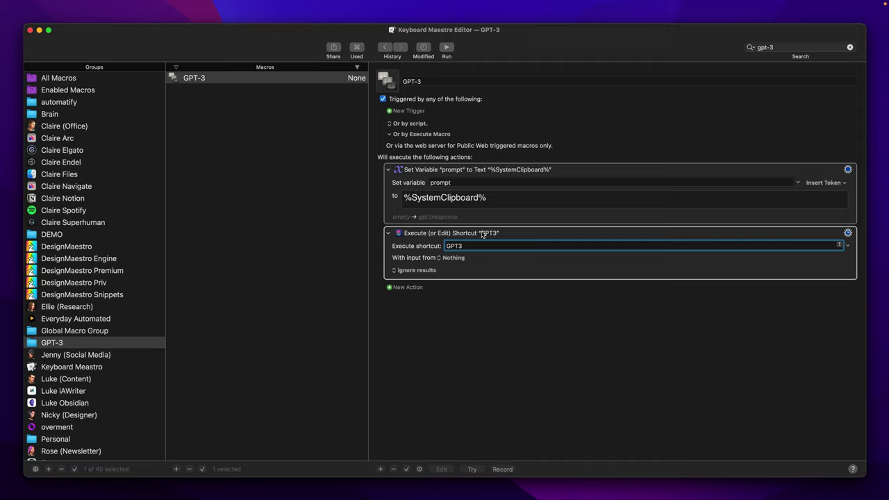
{"action": "key", "text": "Tab"}
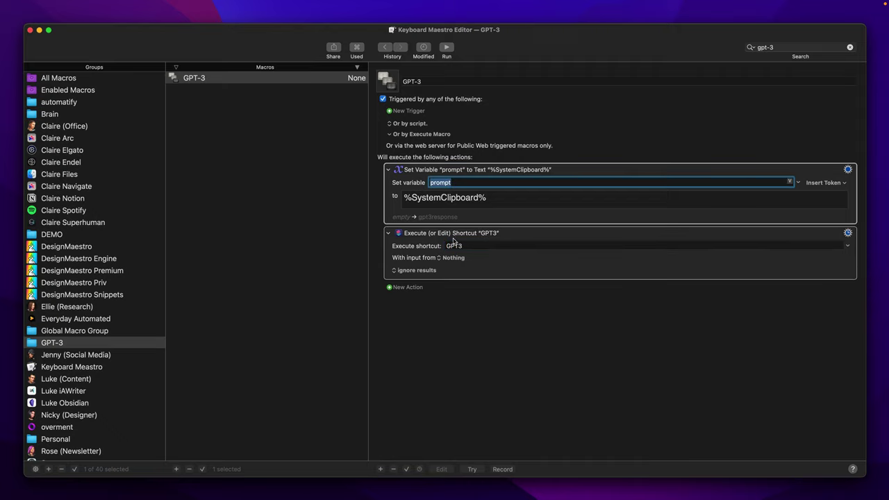
Feed the GPT3 shortcut action from the variable prompt and save its results to the variable response.
{"action": "left_click", "coordinate": [451, 258]}
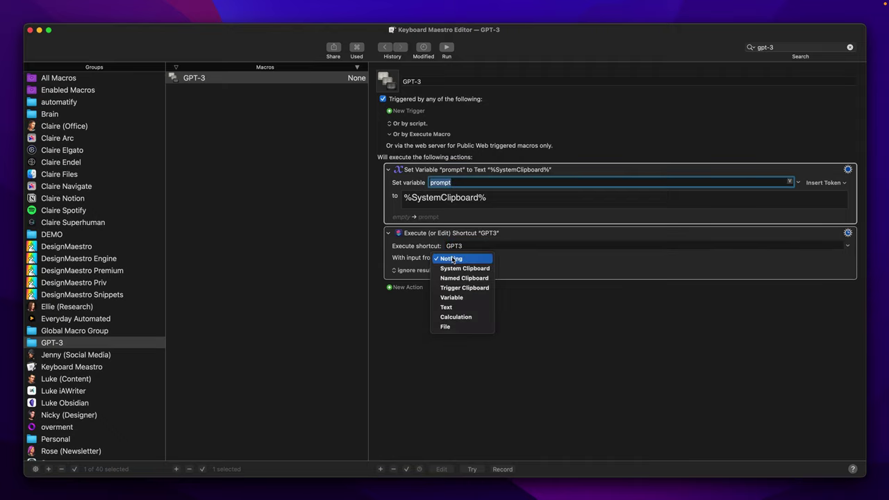
{"action": "left_click", "coordinate": [451, 297]}
{"action": "left_click", "coordinate": [416, 270]}
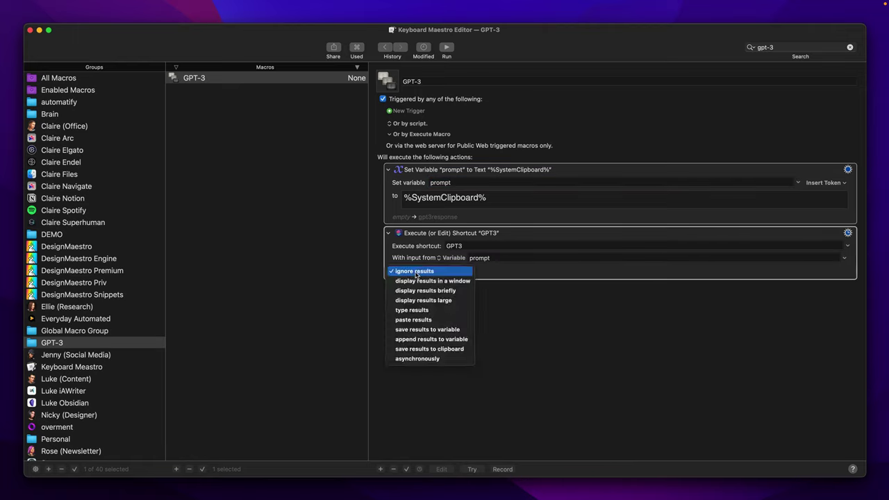
{"action": "left_click", "coordinate": [434, 335]}
{"action": "type", "text": "response"}
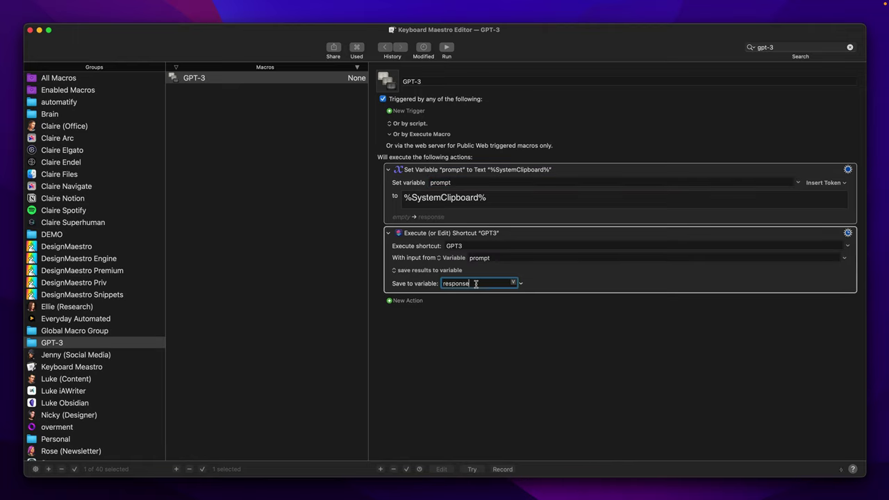
Switch to Shortcuts and create a shortcut named GPT3 in the GPT3 folder.
{"action": "key", "text": "alt+space"}
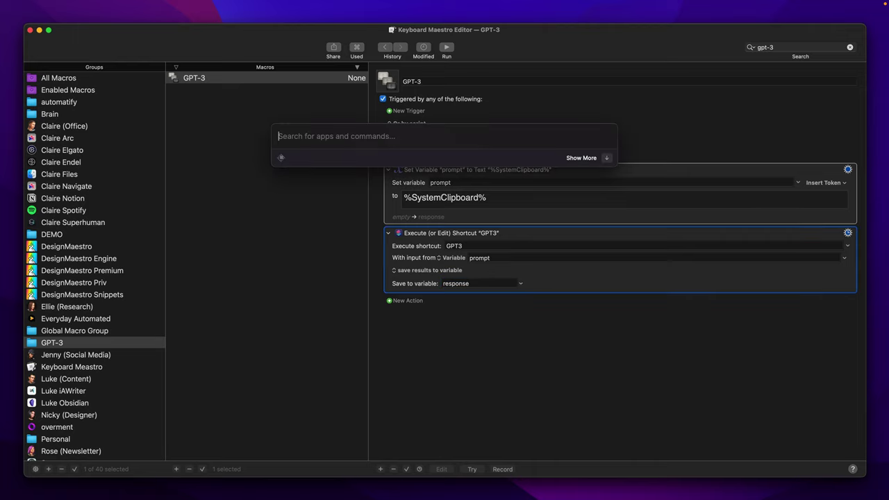
{"action": "type", "text": "shor"}
{"action": "key", "text": "Return"}
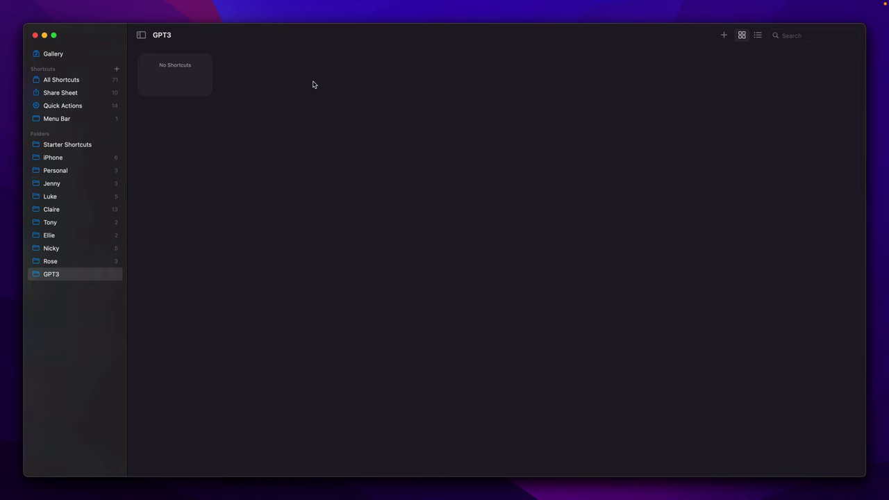
{"action": "key", "text": "super+n"}
{"action": "left_click", "coordinate": [255, 72]}
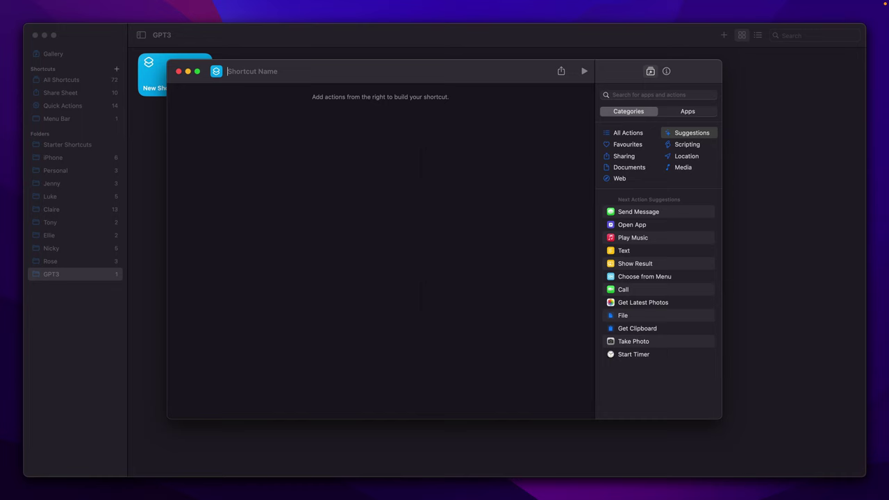
{"action": "type", "text": "GPT3"}
Switch to Keyboard Maestro to compare the shortcut name in the macro's Execute Shortcut action, and return to Shortcuts.
{"action": "key", "text": "super+space"}
{"action": "type", "text": "km"}
{"action": "key", "text": "Return"}
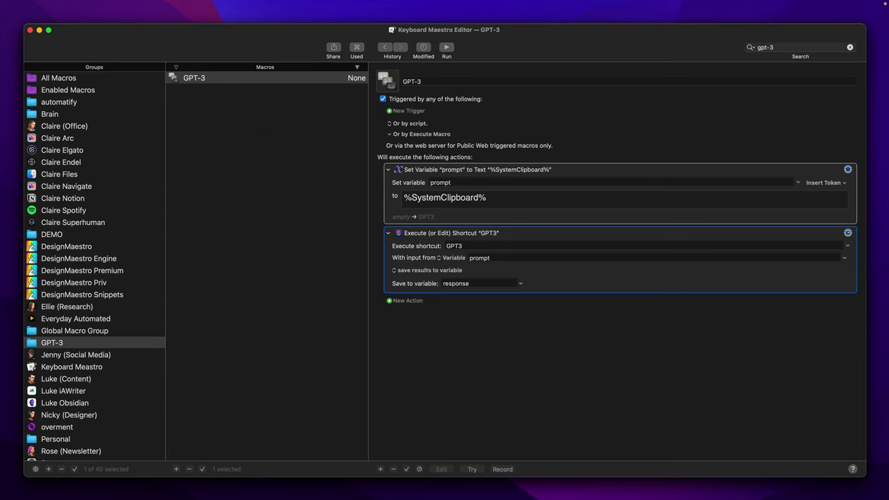
{"action": "key", "text": "super+space"}
{"action": "type", "text": "sho"}
{"action": "key", "text": "Return"}
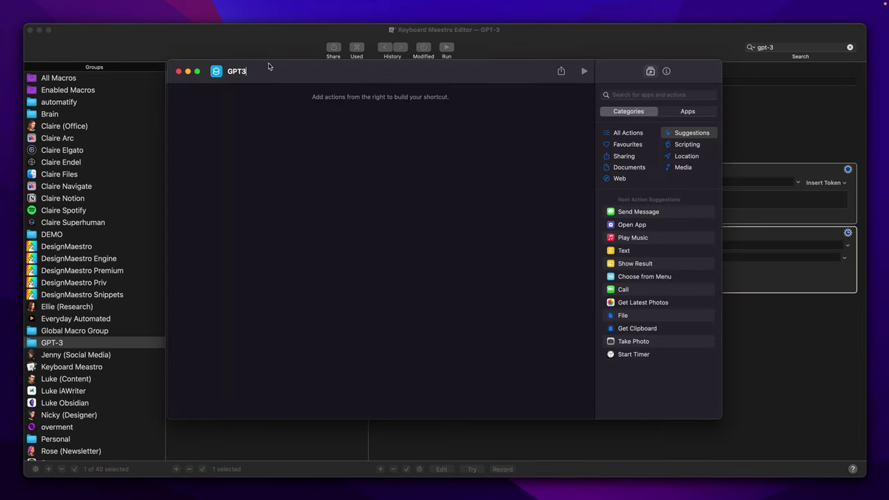
Add a Get Contents of URL action to the GPT3 shortcut and set its method to POST.
{"action": "left_click", "coordinate": [660, 93]}
{"action": "type", "text": "get"}
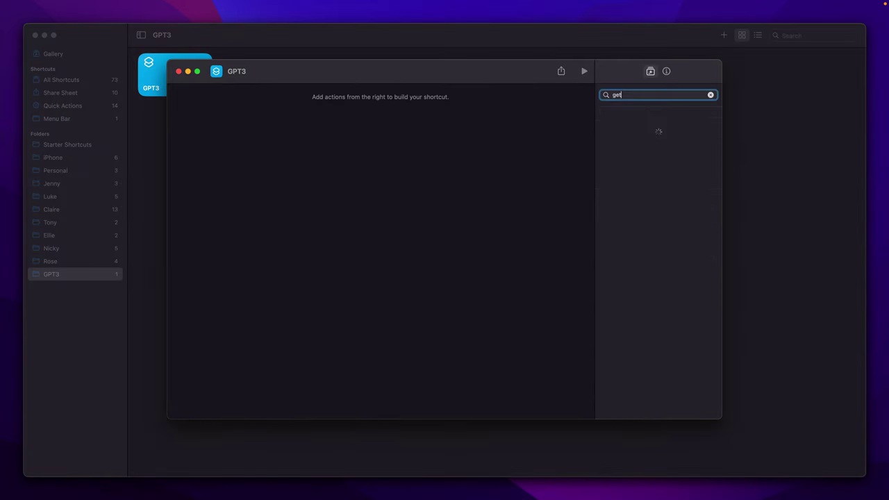
{"action": "type", "text": " content"}
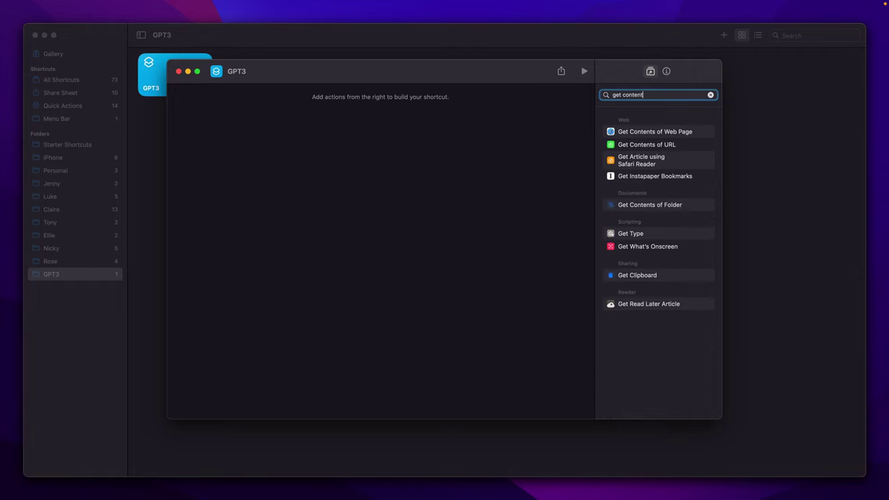
{"action": "left_click_drag", "start_coordinate": [641, 148], "coordinate": [369, 139]}
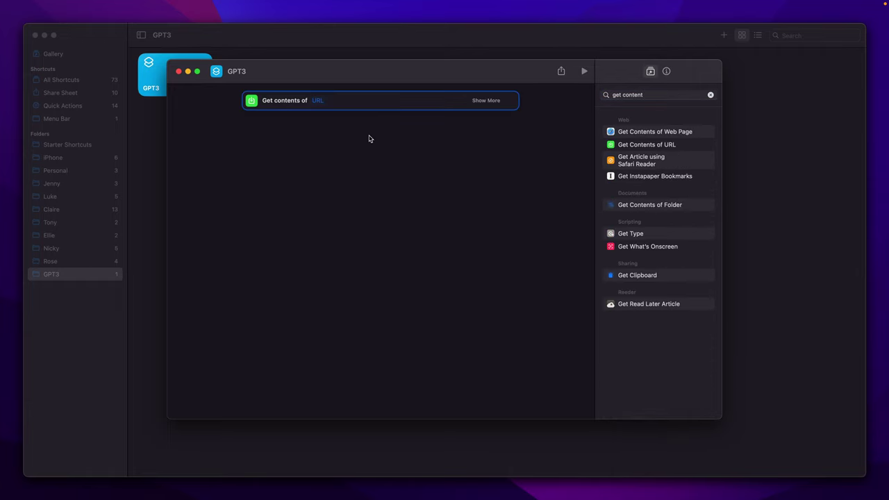
{"action": "left_click", "coordinate": [486, 100]}
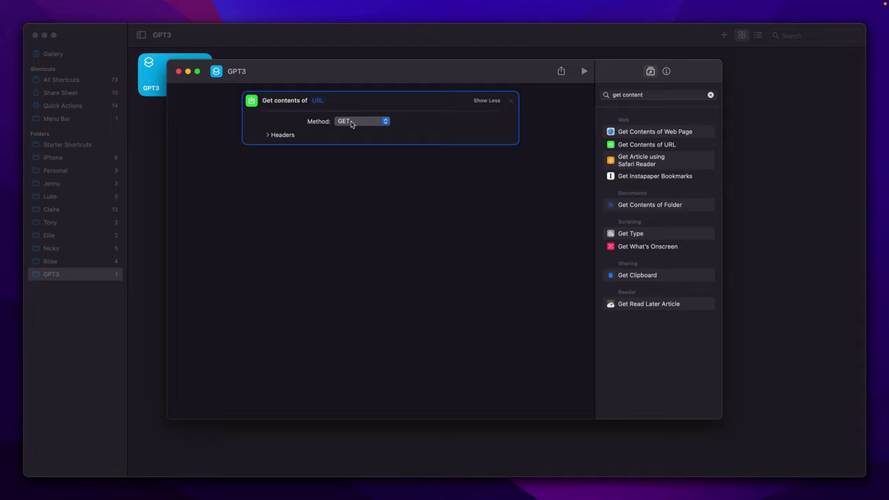
{"action": "left_click", "coordinate": [350, 124]}
{"action": "left_click", "coordinate": [345, 131]}
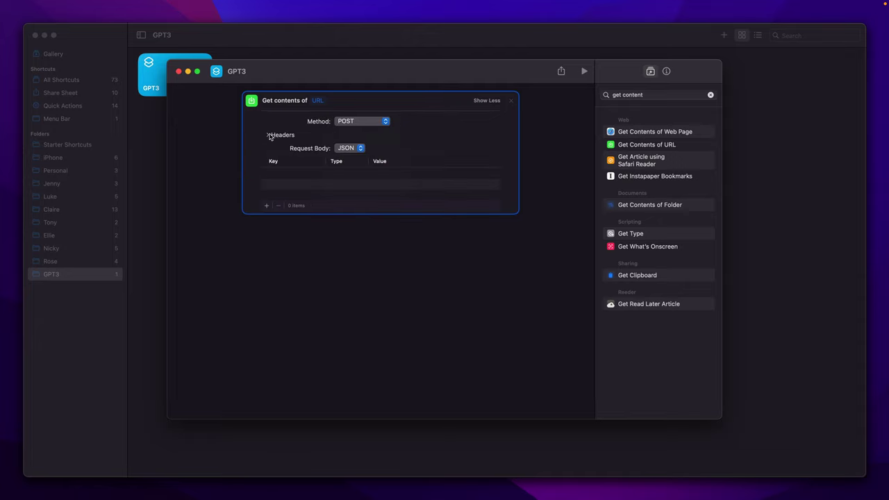
Add a Content-Type request header with the value application/json.
{"action": "left_click", "coordinate": [273, 137]}
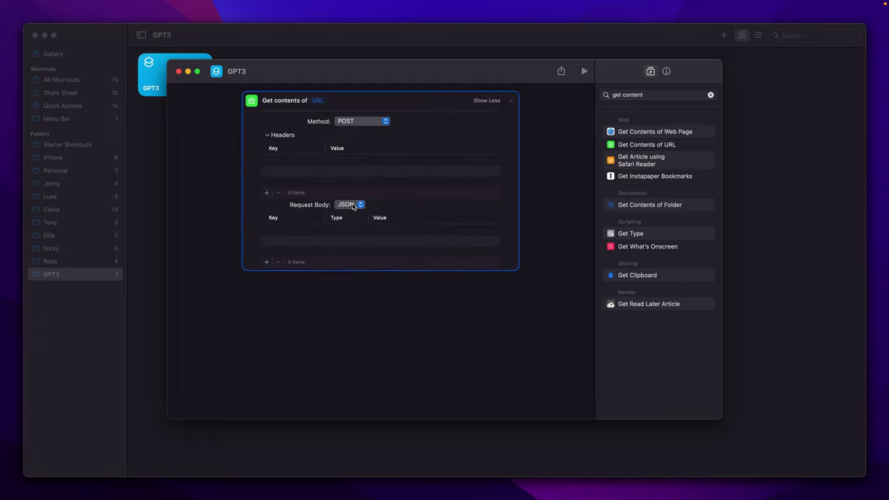
{"action": "left_click", "coordinate": [265, 193]}
{"action": "type", "text": "C"}
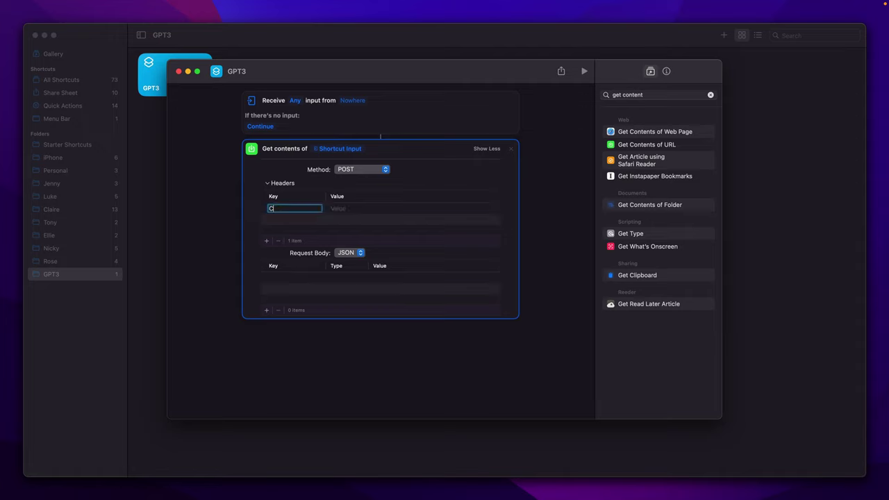
{"action": "type", "text": "ontent-Type"}
{"action": "left_click", "coordinate": [333, 209]}
{"action": "type", "text": "a"}
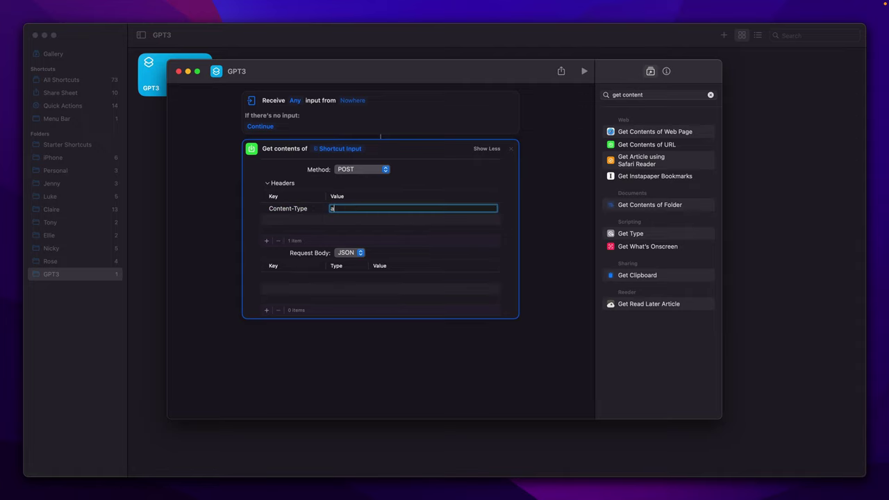
{"action": "type", "text": "pplication/json"}
Add an Authorization request header containing Bearer followed by the API key, and collapse the headers.
{"action": "key", "text": "Return"}
{"action": "type", "text": "Authorization"}
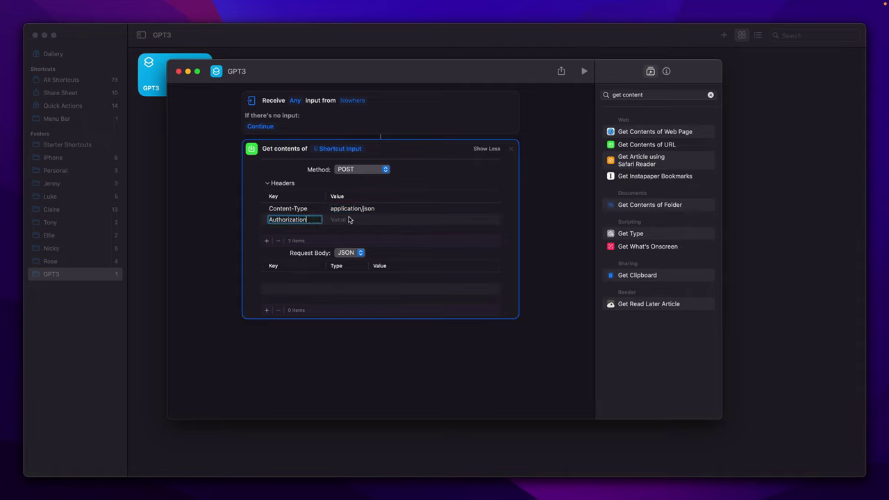
{"action": "left_click", "coordinate": [337, 220]}
{"action": "left_click", "coordinate": [338, 219]}
{"action": "type", "text": "Be"}
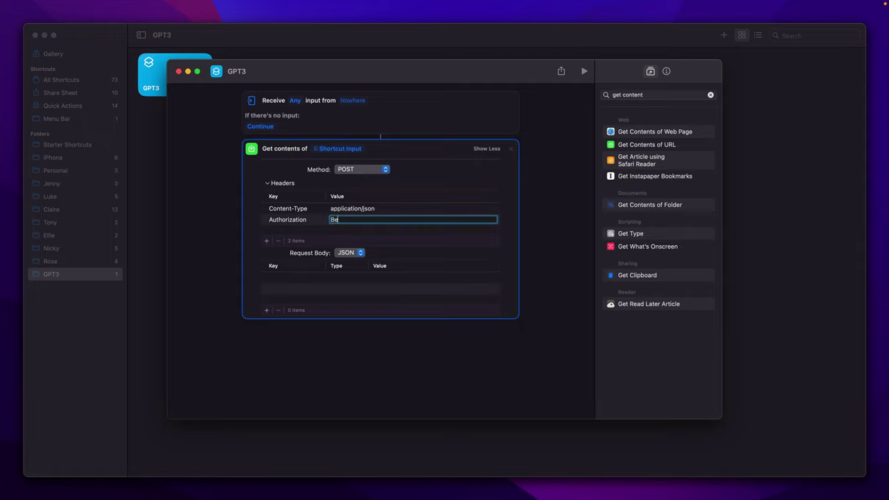
{"action": "type", "text": "arer APIKEY"}
{"action": "left_click", "coordinate": [268, 183]}
Add a text field named model with the value text-davinci-003 to the JSON request body.
{"action": "left_click", "coordinate": [266, 254]}
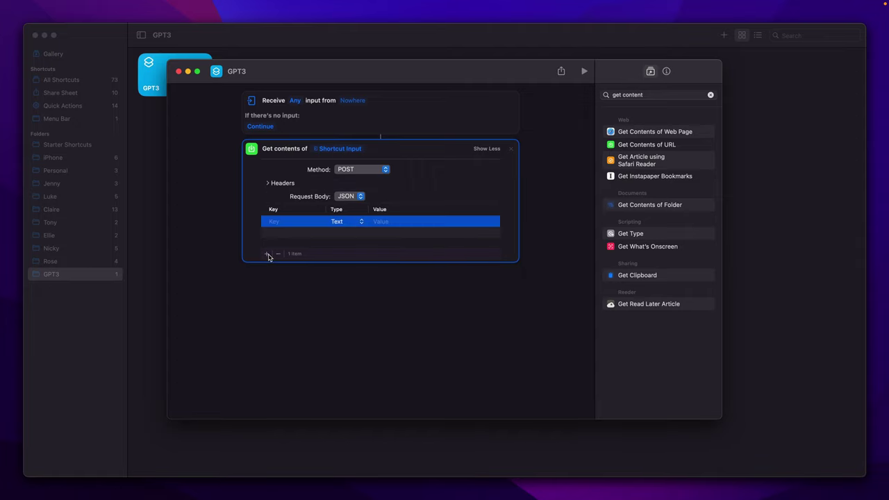
{"action": "left_click", "coordinate": [277, 222]}
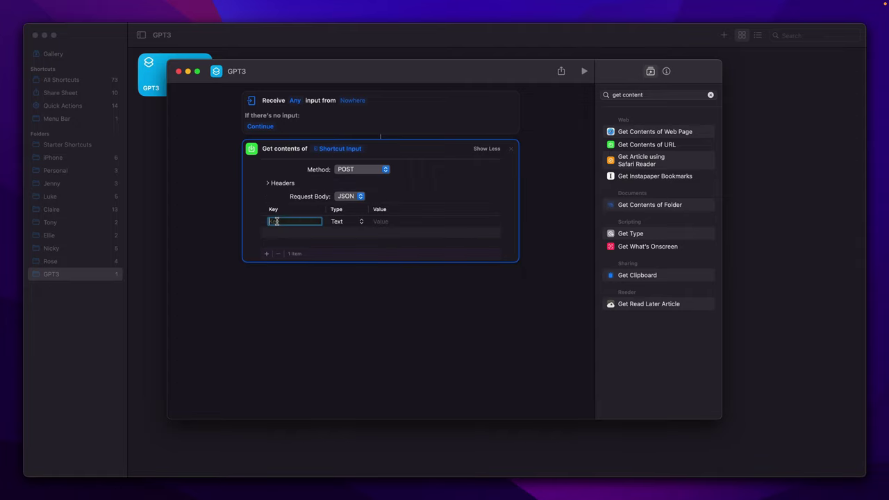
{"action": "type", "text": "model"}
{"action": "left_click", "coordinate": [414, 221]}
{"action": "type", "text": "text-davinci-003"}
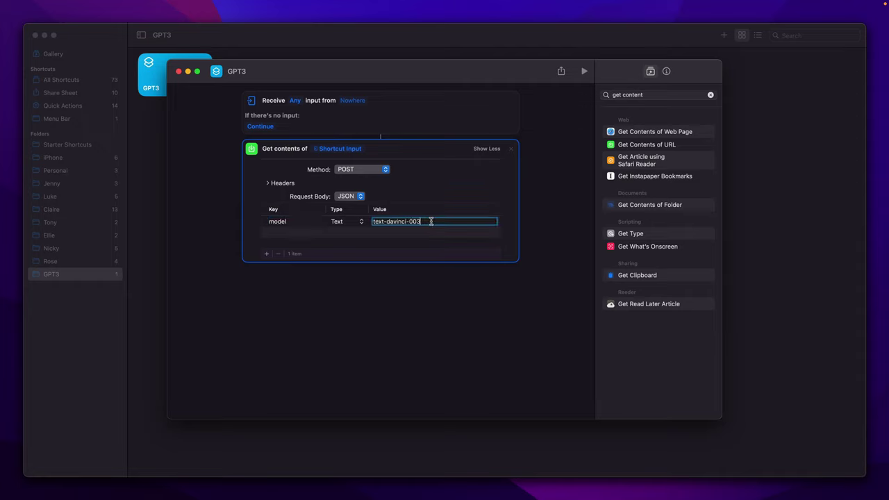
Add a text field named prompt to the JSON request body with the Shortcut Input variable as its value.
{"action": "key", "text": "Return"}
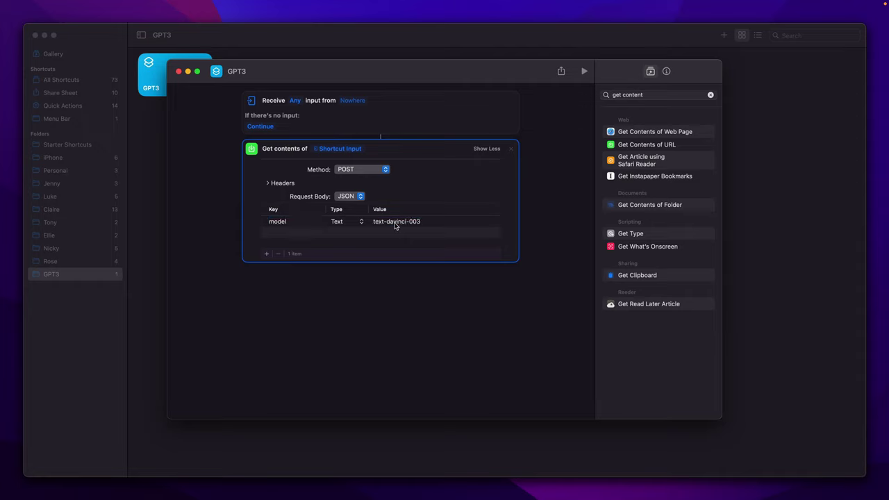
{"action": "left_click", "coordinate": [266, 254]}
{"action": "type", "text": "prompt"}
{"action": "key", "text": "Tab"}
{"action": "right_click", "coordinate": [376, 233]}
{"action": "mouse_move", "coordinate": [402, 275]}
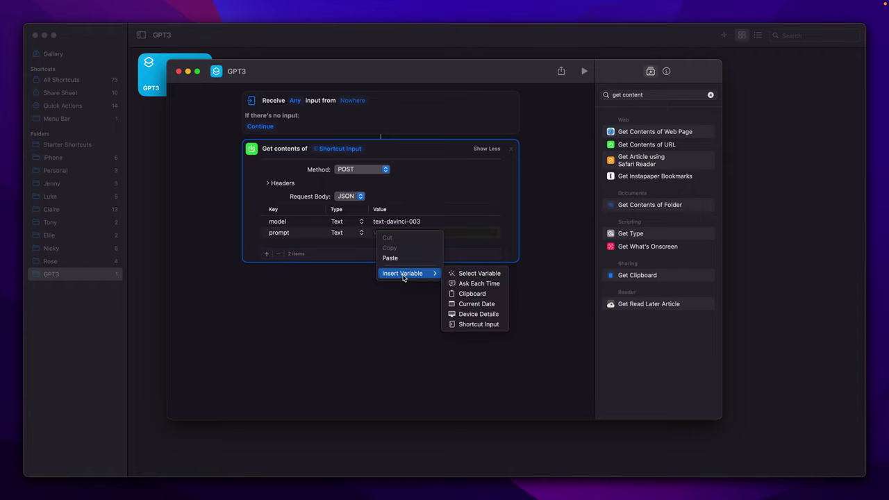
{"action": "left_click", "coordinate": [473, 324]}
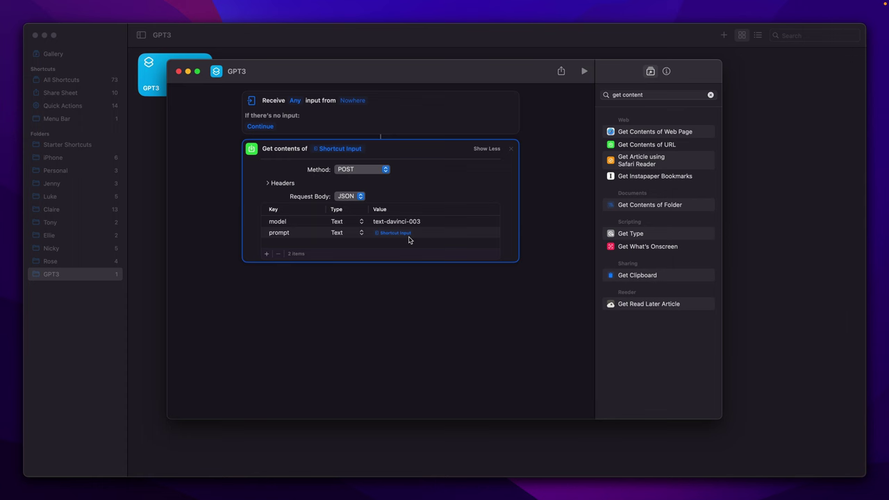
Switch to Keyboard Maestro to check the GPT-3 macro's prompt variable and shortcut input, and return to Shortcuts.
{"action": "key", "text": "alt+space"}
{"action": "type", "text": "k"}
{"action": "key", "text": "Return"}
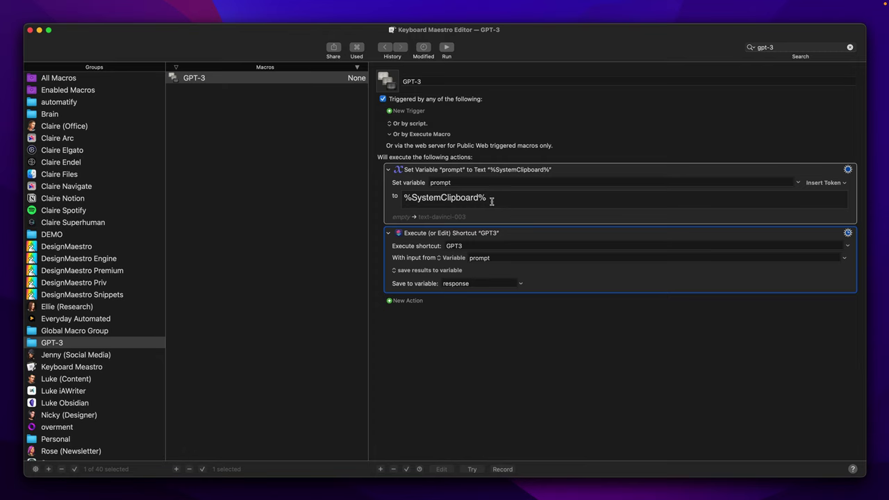
{"action": "key", "text": "super+space"}
{"action": "type", "text": "sho"}
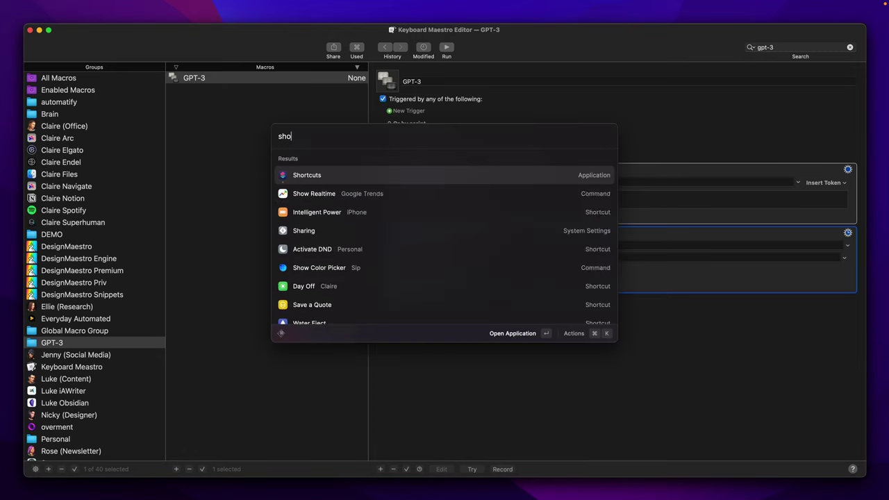
{"action": "key", "text": "Return"}
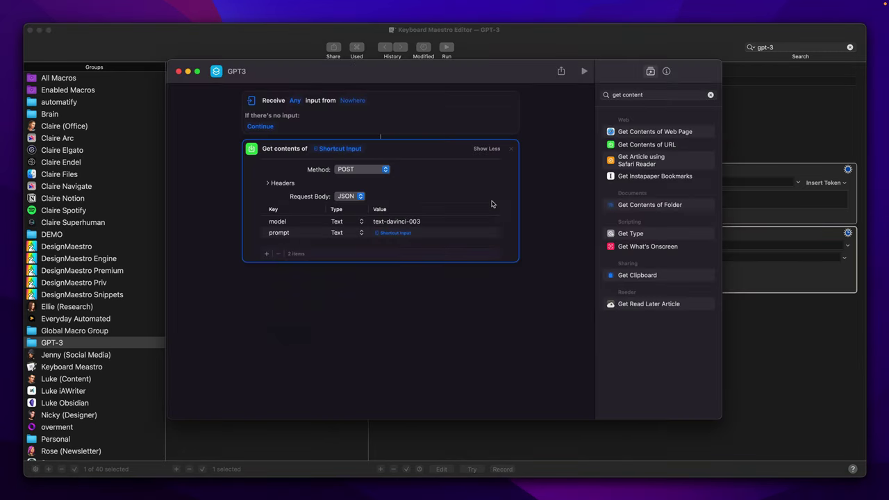
Add a field named temperature with the value 0.7 to the JSON request body.
{"action": "left_click", "coordinate": [267, 254]}
{"action": "type", "text": "temperature"}
{"action": "key", "text": "Tab"}
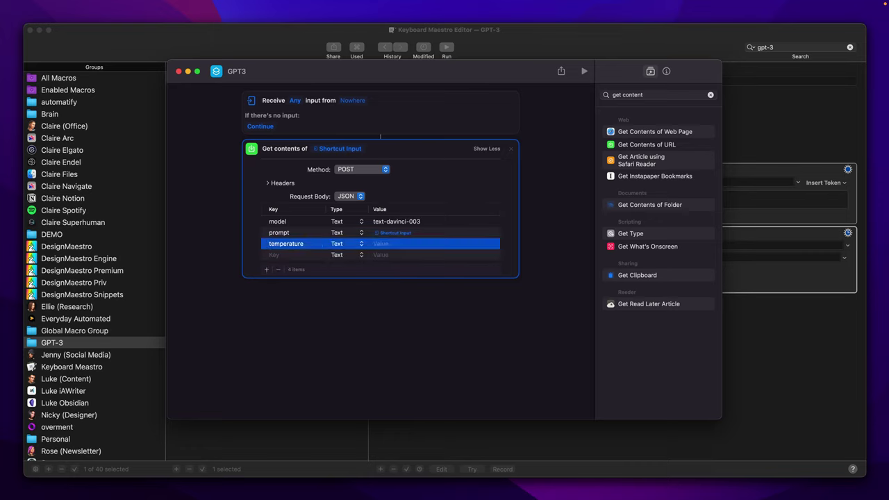
{"action": "left_click", "coordinate": [399, 243]}
{"action": "type", "text": "0.7"}
{"action": "key", "text": "Tab"}
Name the remaining empty JSON field max_tokens and set its value to 650.
{"action": "type", "text": "m"}
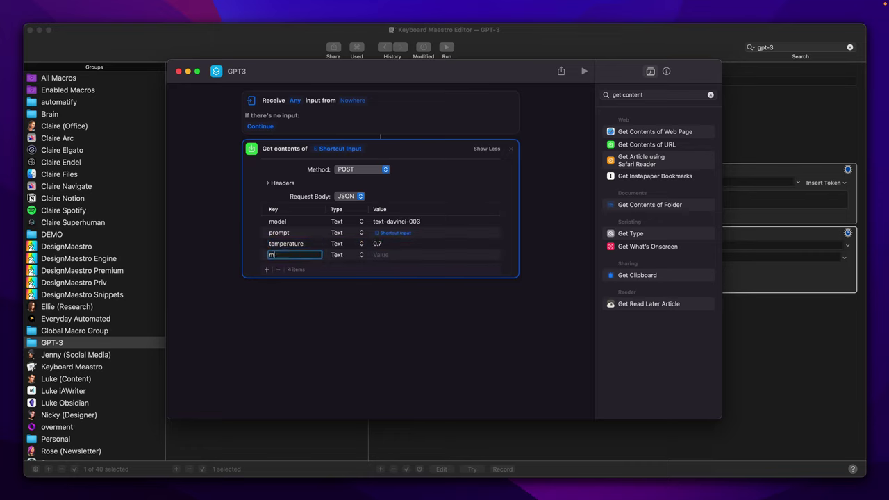
{"action": "type", "text": "ax_tokens"}
{"action": "key", "text": "Tab"}
{"action": "type", "text": "6"}
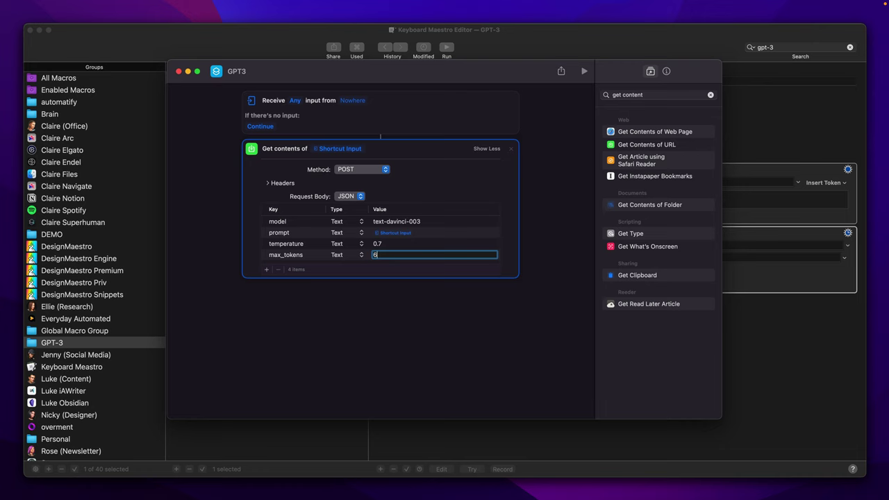
{"action": "type", "text": "50"}
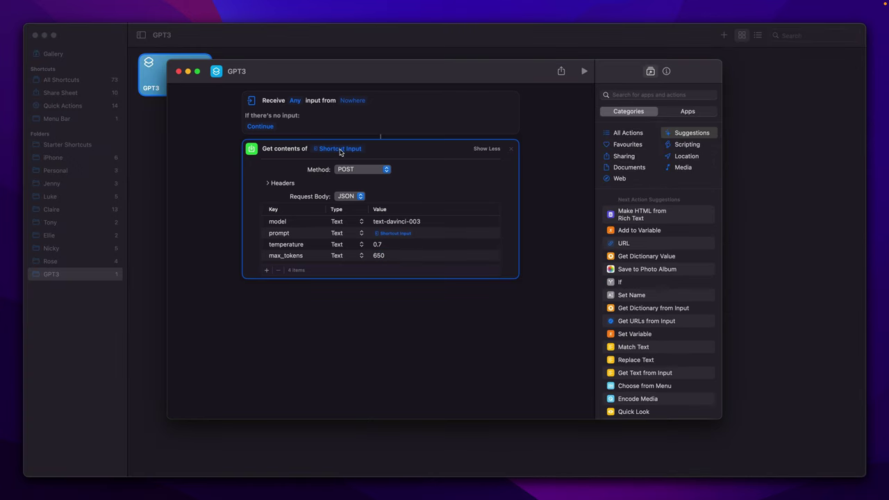
{"action": "left_click", "coordinate": [340, 151]}
{"action": "left_click", "coordinate": [343, 165]}
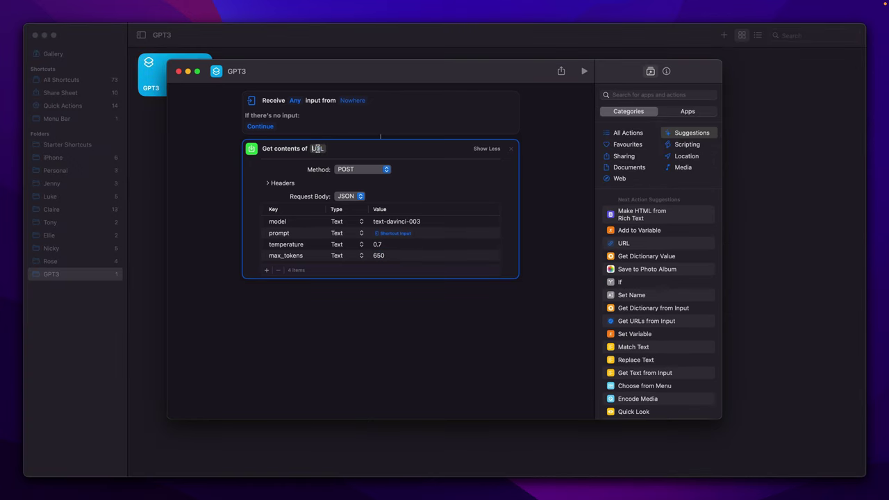
{"action": "type", "text": "https://api.openai.com/v1/completions"}
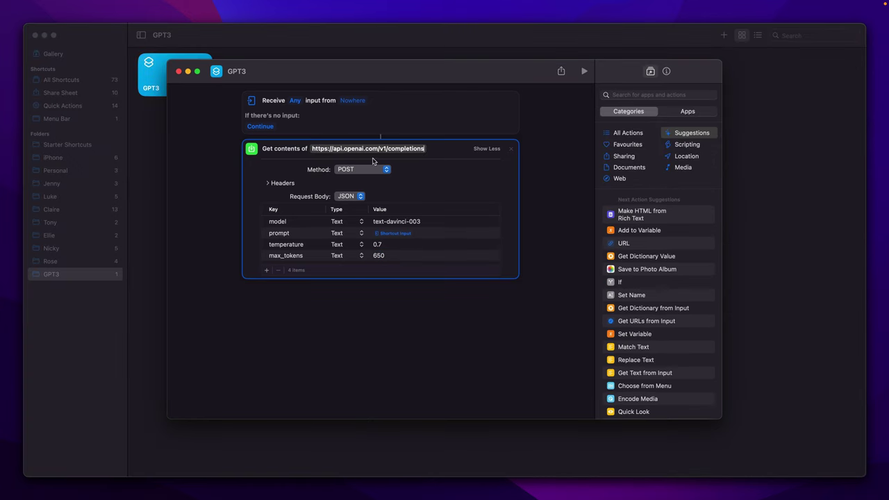
{"action": "left_click", "coordinate": [421, 166]}
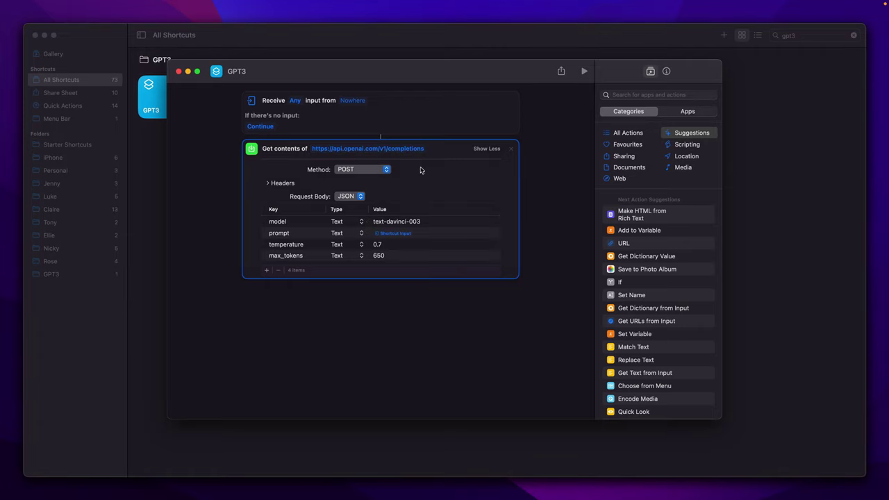
Change the temperature and max_tokens fields to the Number type and re-enter their values as 0.7 and 650.
{"action": "left_click", "coordinate": [350, 247]}
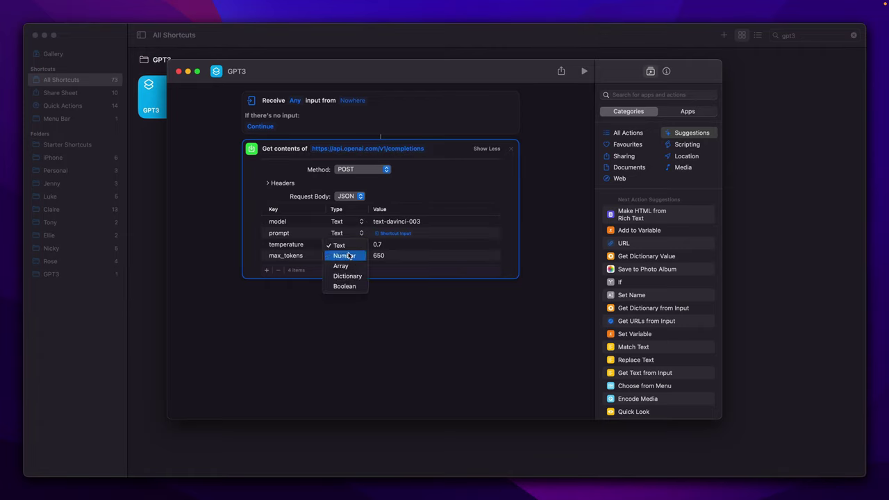
{"action": "left_click", "coordinate": [346, 256]}
{"action": "left_click", "coordinate": [346, 256]}
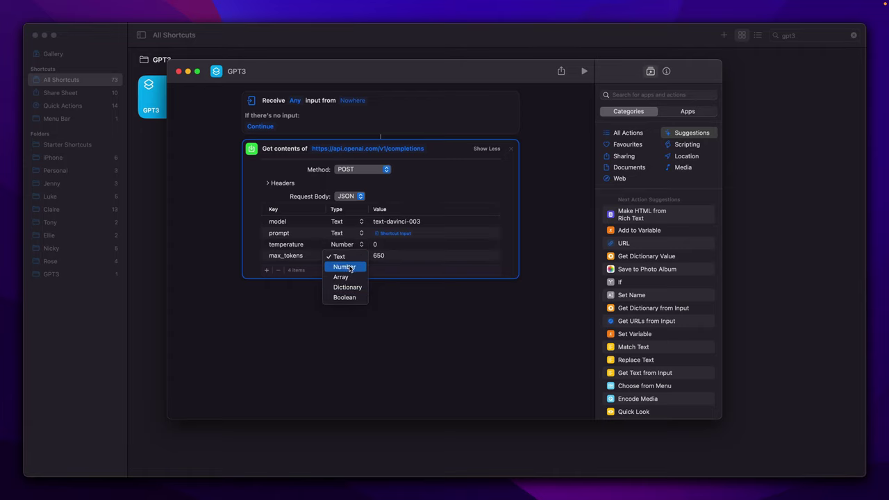
{"action": "left_click", "coordinate": [345, 266]}
{"action": "left_click", "coordinate": [378, 246]}
{"action": "type", "text": ".7"}
{"action": "left_click", "coordinate": [375, 257]}
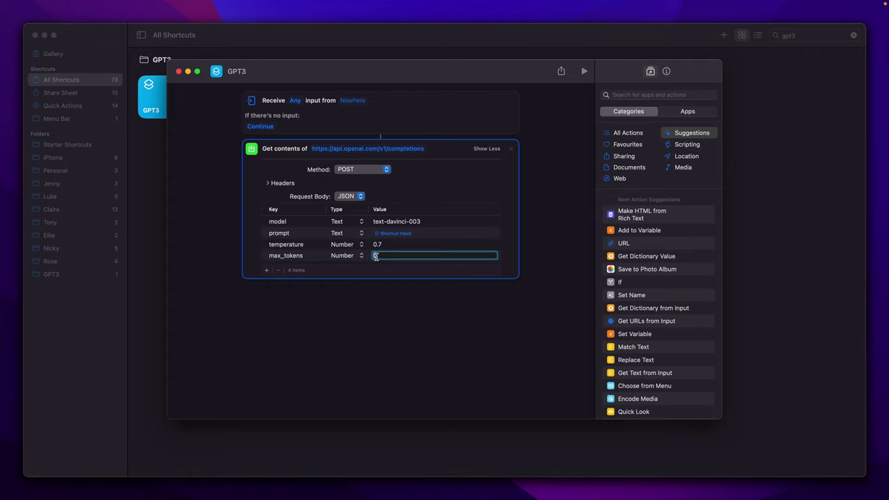
{"action": "type", "text": "650"}
{"action": "key", "text": "Return"}
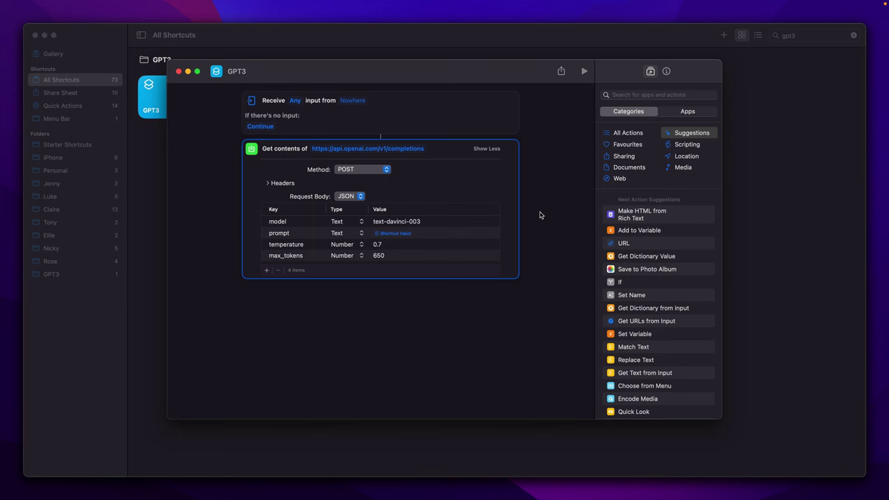
Switch to Keyboard Maestro and add a Display Text action after the shortcut action in the GPT-3 macro.
{"action": "key", "text": "alt+space"}
{"action": "type", "text": "ke"}
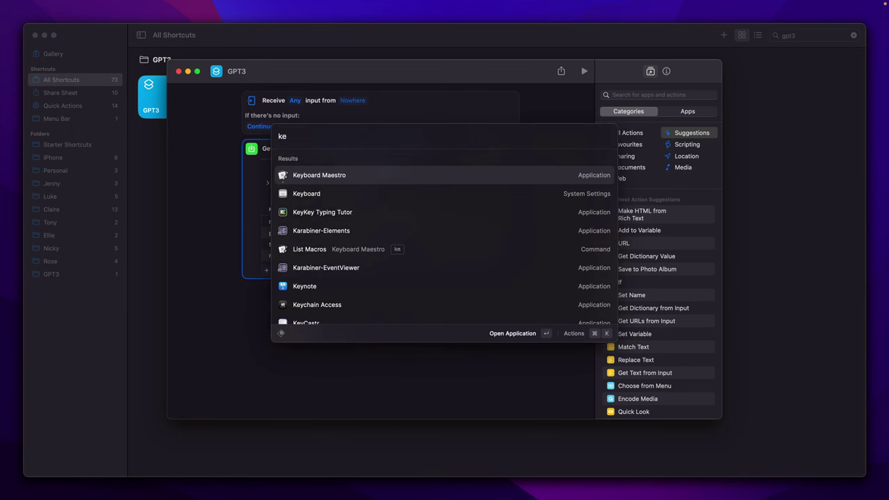
{"action": "key", "text": "Return"}
{"action": "key", "text": "ctrl+super+t"}
{"action": "type", "text": "display Text"}
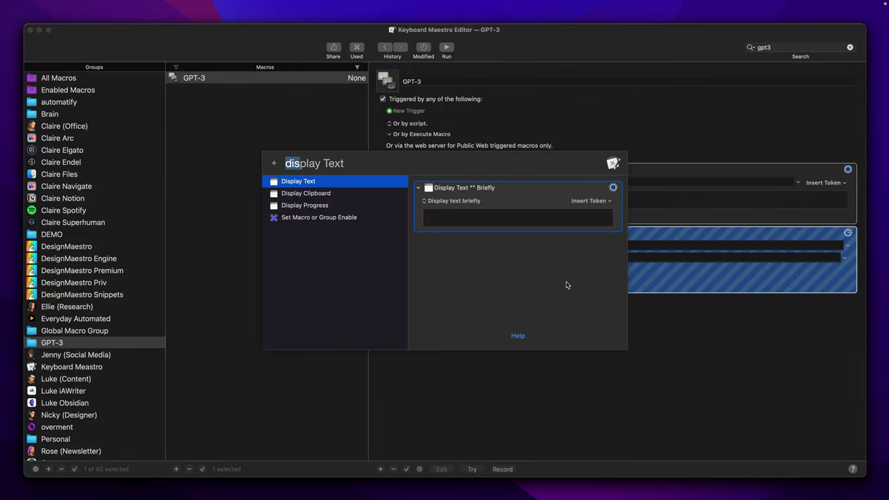
{"action": "key", "text": "Return"}
Set the Display Text action to display text in a window and enter %Variable%response% as its text.
{"action": "left_click", "coordinate": [431, 315]}
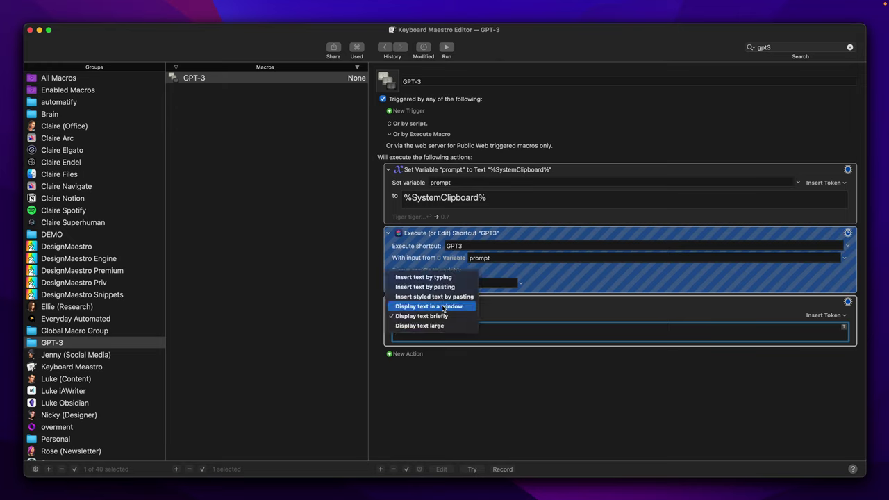
{"action": "left_click", "coordinate": [417, 306]}
{"action": "type", "text": "%Vari"}
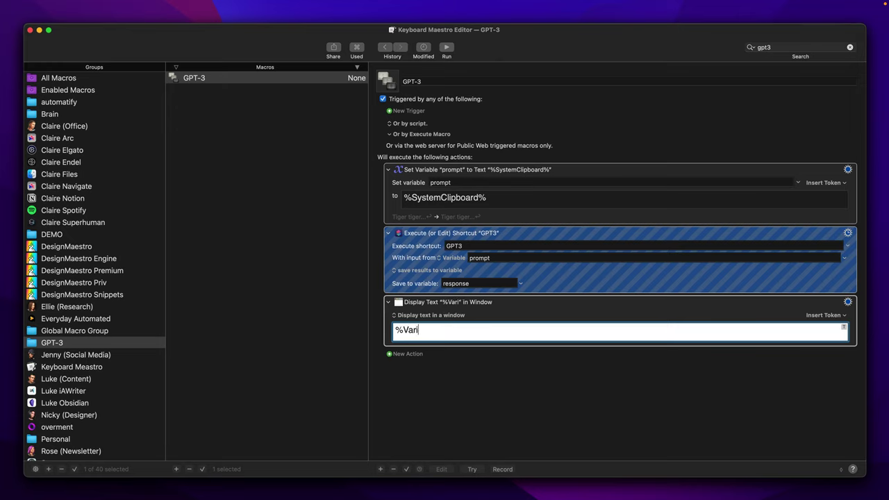
{"action": "type", "text": "able%response%"}
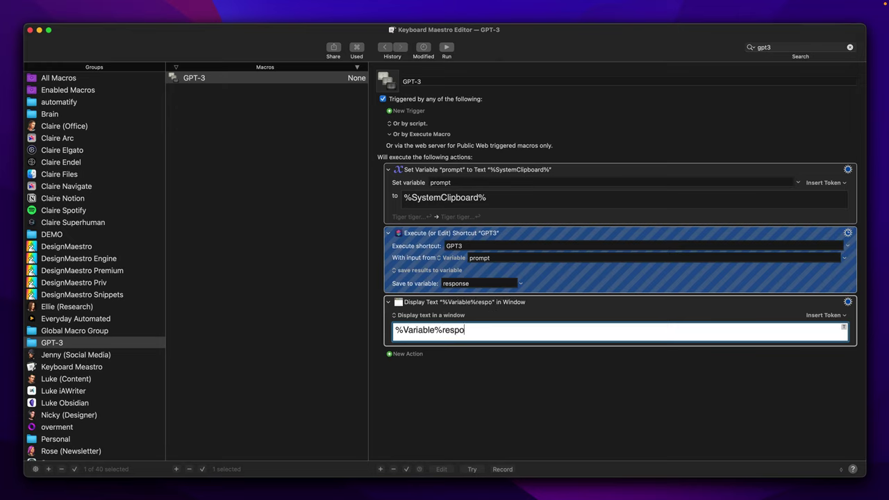
Run the GPT-3 macro and examine the usage block of the returned JSON in Sublime Text.
{"action": "left_click", "coordinate": [444, 47]}
{"action": "key", "text": "super+space"}
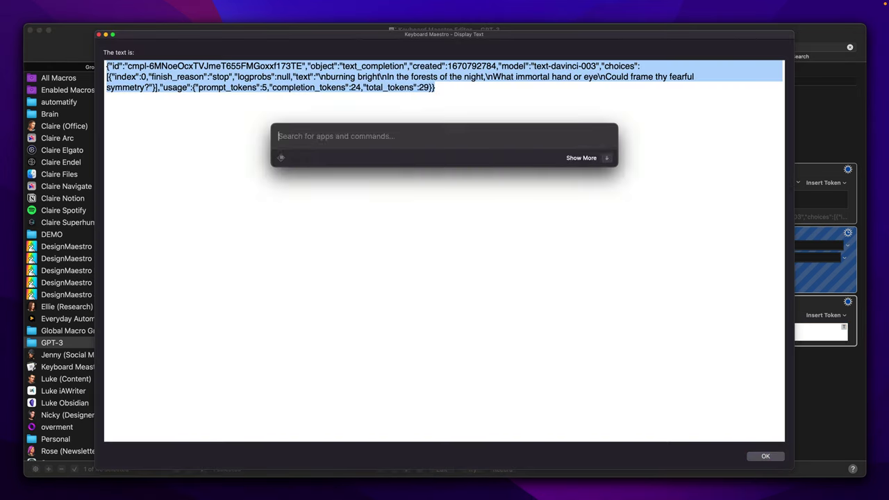
{"action": "type", "text": "sub"}
{"action": "key", "text": "Return"}
{"action": "left_click_drag", "start_coordinate": [371, 344], "coordinate": [58, 272]}
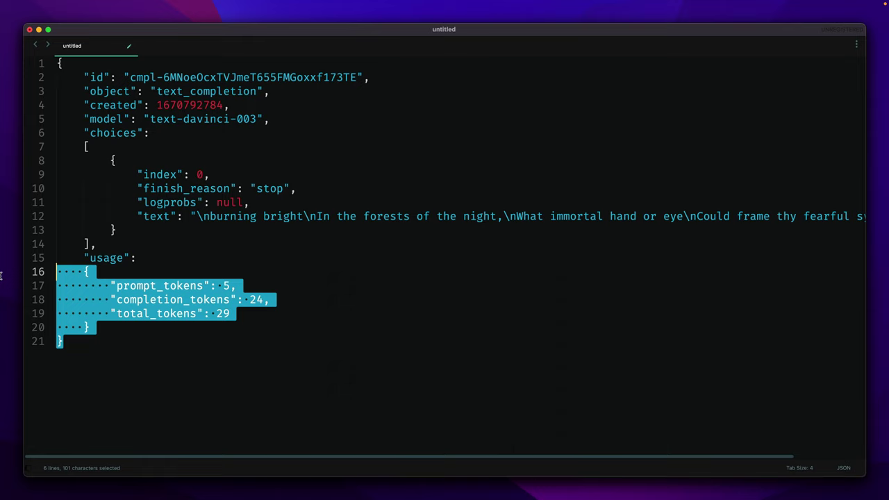
{"action": "left_click", "coordinate": [155, 285]}
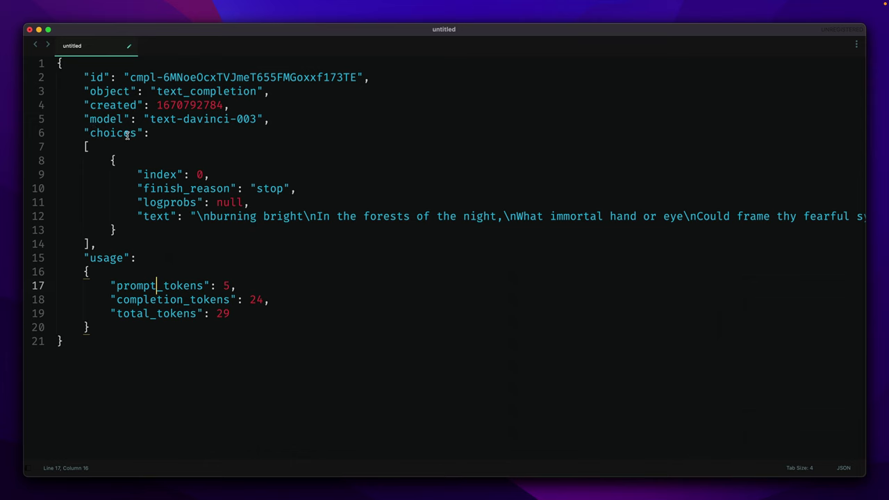
Switch to Keyboard Maestro and add an Execute a JavaScript For Automation action below the GPT3 shortcut action.
{"action": "key", "text": "alt+space"}
{"action": "type", "text": "ke"}
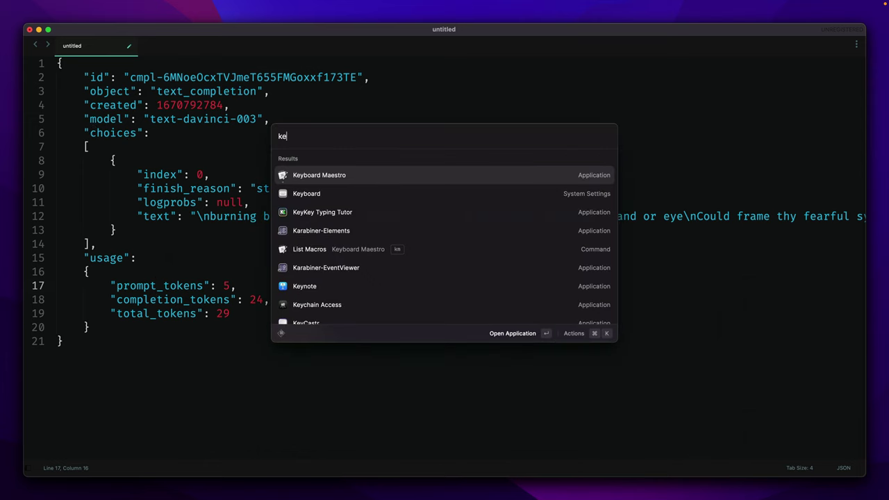
{"action": "key", "text": "Return"}
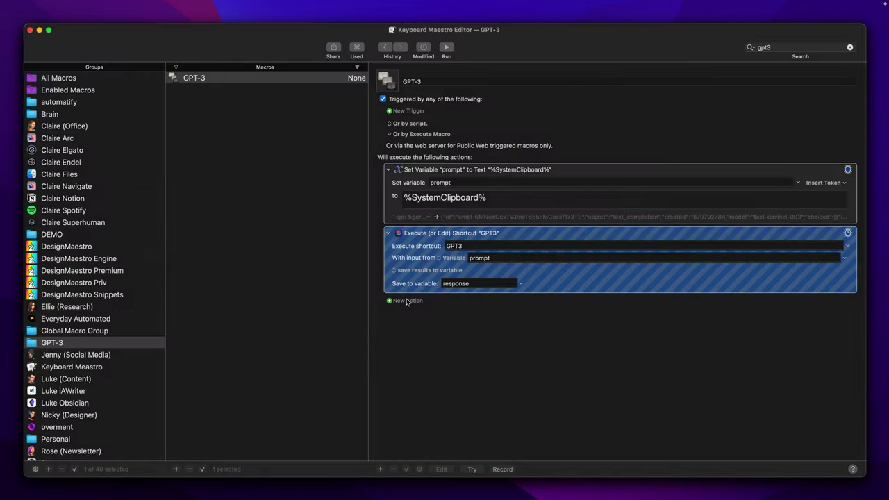
{"action": "left_click", "coordinate": [407, 301]}
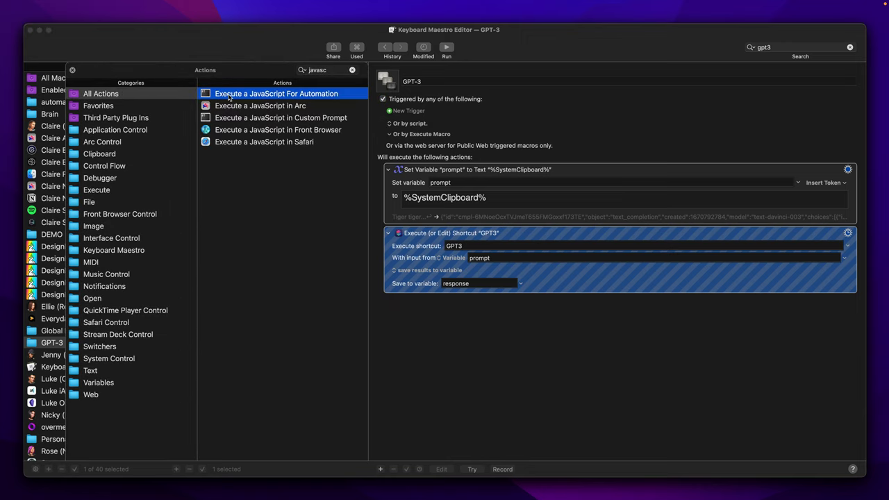
{"action": "left_click_drag", "start_coordinate": [260, 97], "coordinate": [438, 313]}
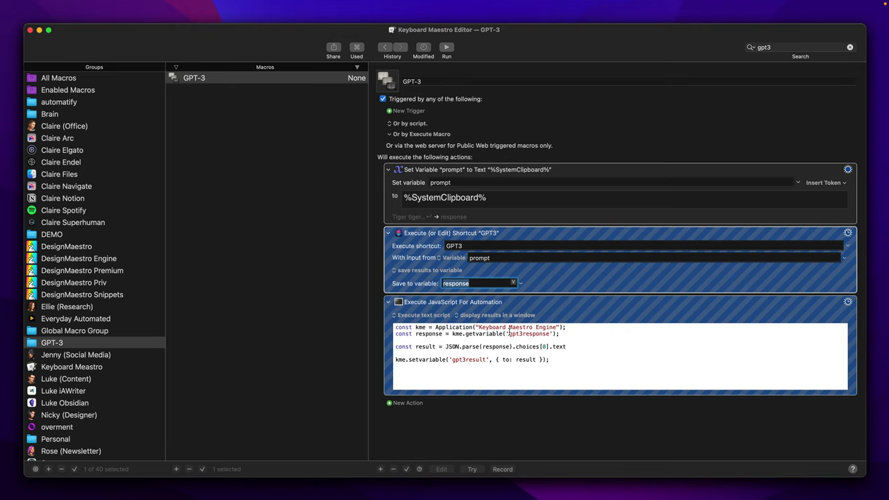
Change the variable name in the script's getvariable call to response.
{"action": "left_click", "coordinate": [520, 334]}
{"action": "key", "text": "BackSpace"}
{"action": "key", "text": "BackSpace"}
{"action": "key", "text": "BackSpace"}
{"action": "key", "text": "BackSpace"}
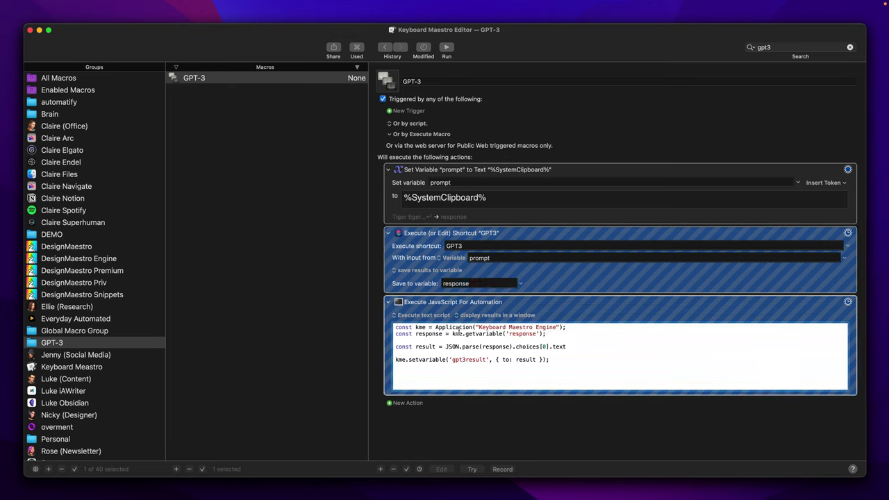
Examine the script's getvariable and JSON.parse calls, and the choices array and text key they refer to in the formatted JSON response.
{"action": "left_click_drag", "start_coordinate": [453, 333], "coordinate": [551, 334]}
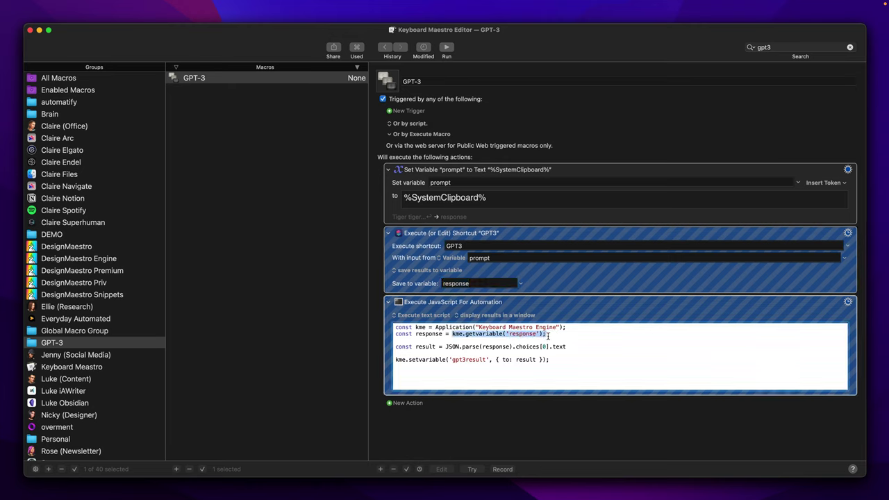
{"action": "left_click_drag", "start_coordinate": [445, 346], "coordinate": [479, 345]}
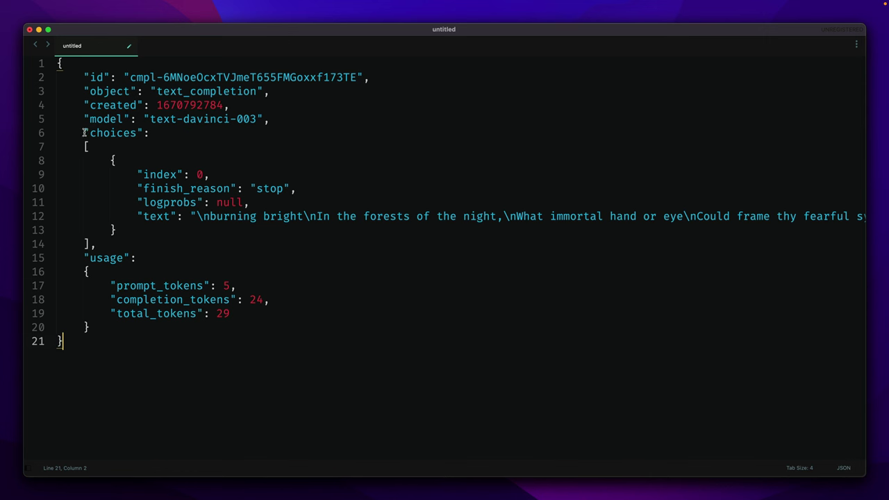
{"action": "left_click_drag", "start_coordinate": [84, 133], "coordinate": [150, 133]}
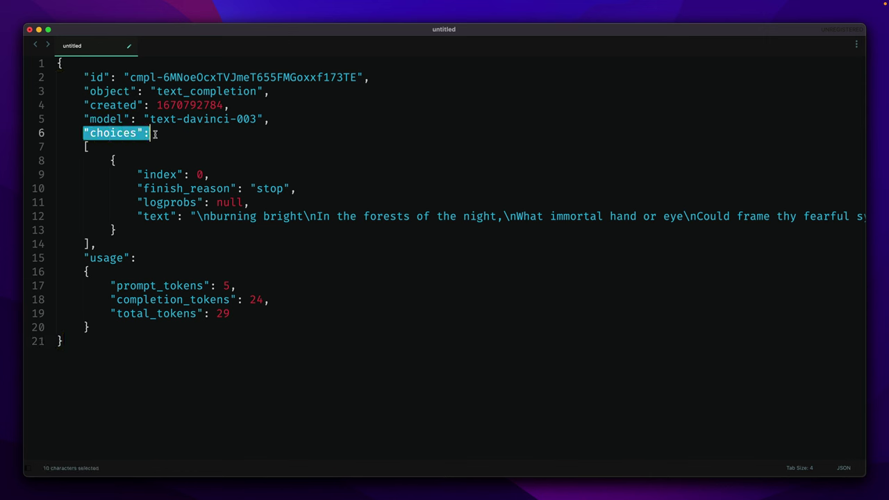
{"action": "left_click", "coordinate": [92, 146]}
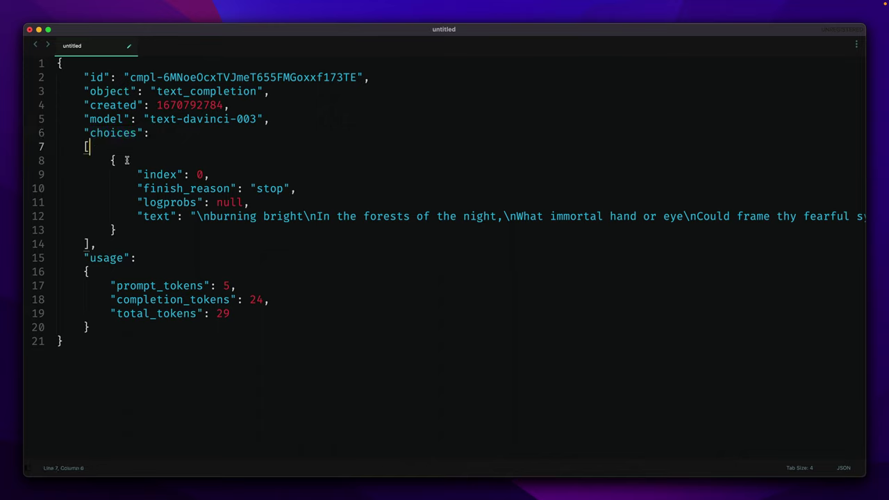
{"action": "left_click", "coordinate": [124, 160]}
{"action": "double_click", "coordinate": [150, 217]}
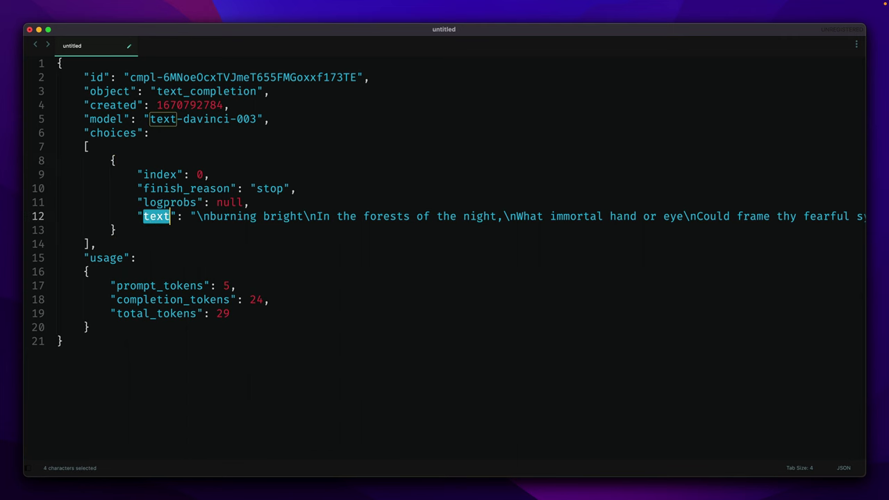
Switch to Keyboard Maestro and set the variable name in the script's setvariable call to response.
{"action": "key", "text": "super+Tab"}
{"action": "type", "text": "response"}
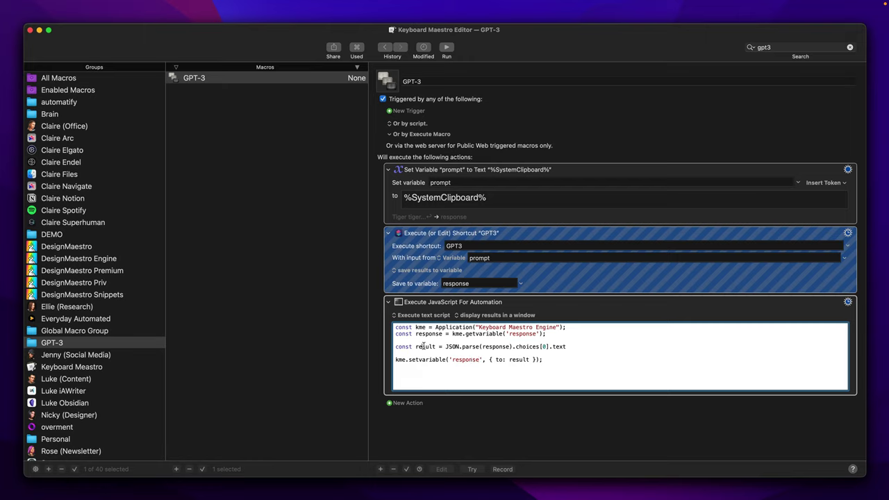
{"action": "left_click", "coordinate": [546, 304]}
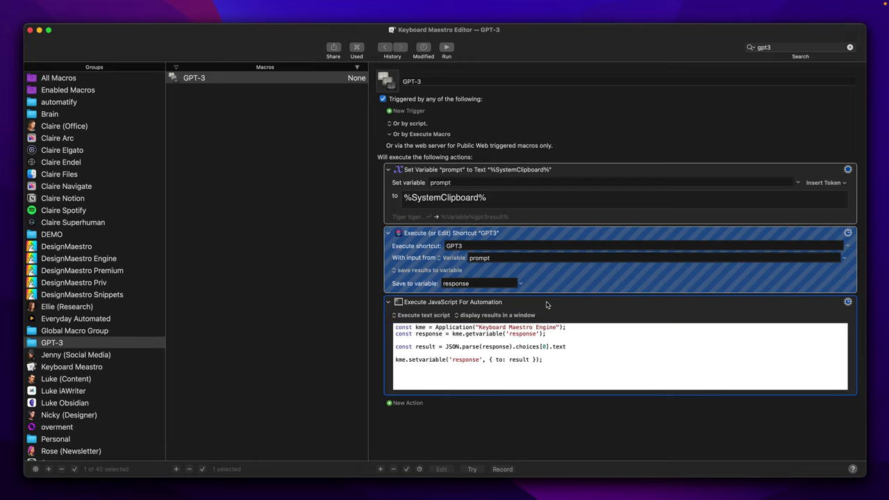
Add a Type a Keystroke action below the JavaScript action and set its simulated keystroke to ⌘Right Arrow.
{"action": "key", "text": "ctrl+super+t"}
{"action": "type", "text": "return"}
{"action": "key", "text": "Return"}
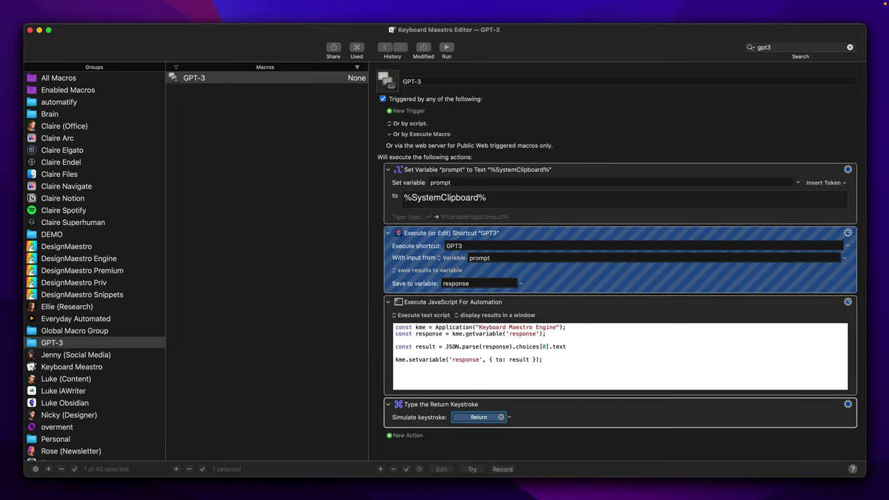
{"action": "key", "text": "super+Right"}
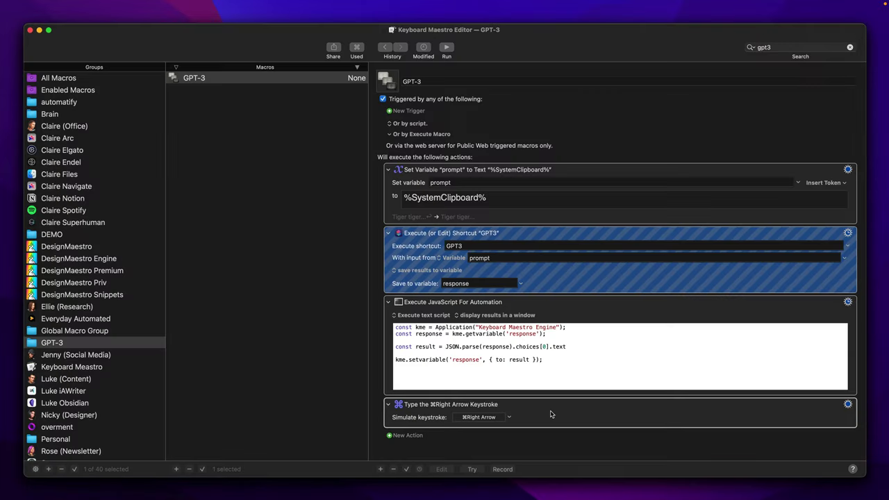
Add an Insert Text by Typing action below the keystroke action with the text %Variable%response%.
{"action": "key", "text": "ctrl+super+t"}
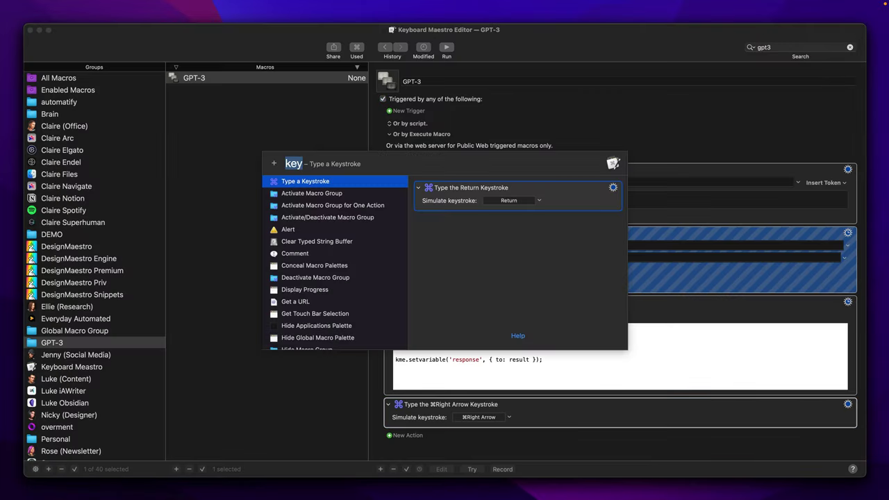
{"action": "type", "text": "insert"}
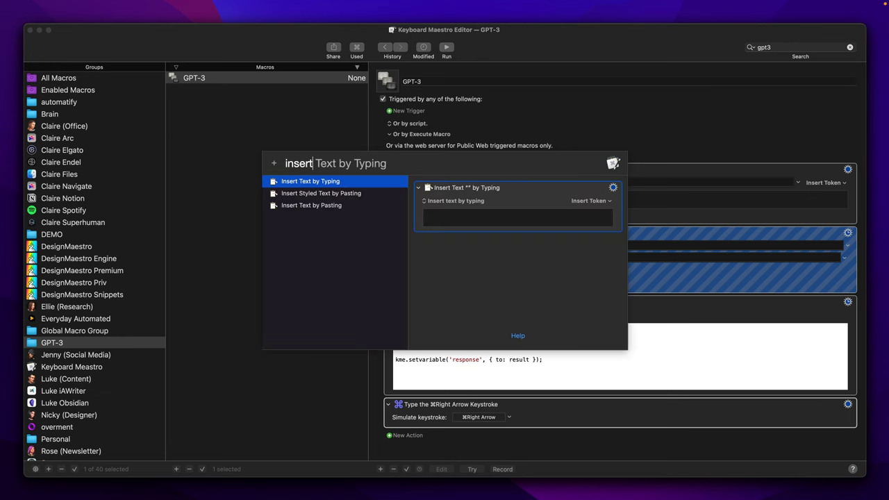
{"action": "key", "text": "Return"}
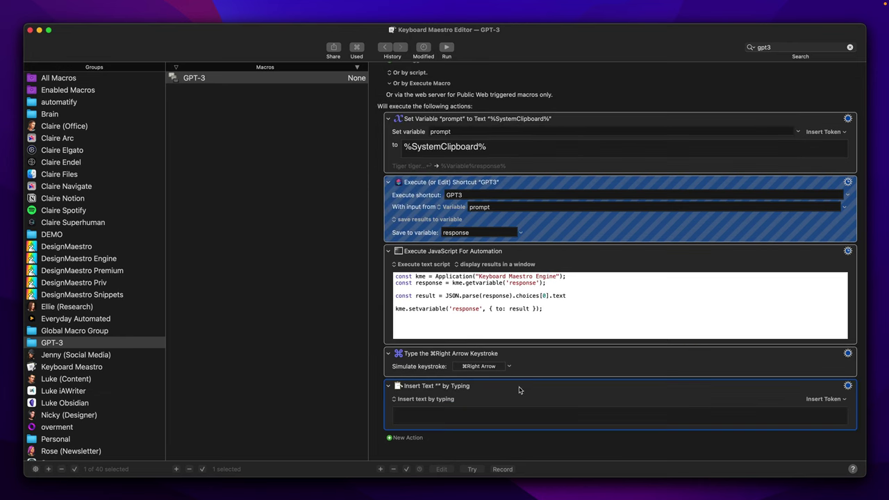
{"action": "left_click", "coordinate": [445, 414]}
{"action": "type", "text": "%Variable%response%"}
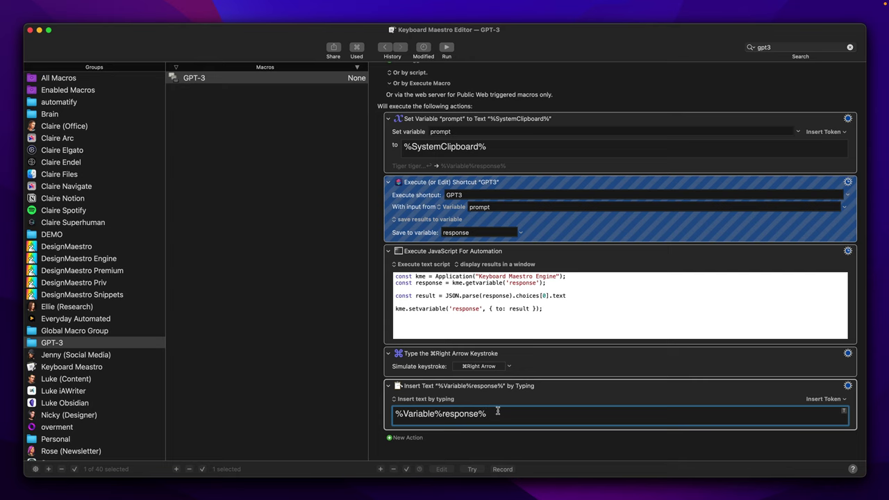
{"action": "left_click", "coordinate": [526, 386]}
Add a Hot Key Trigger to the GPT-3 macro and set it to ⌘R.
{"action": "scroll", "coordinate": [526, 387], "scroll_direction": "up", "scroll_amount": 3}
{"action": "left_click", "coordinate": [418, 112]}
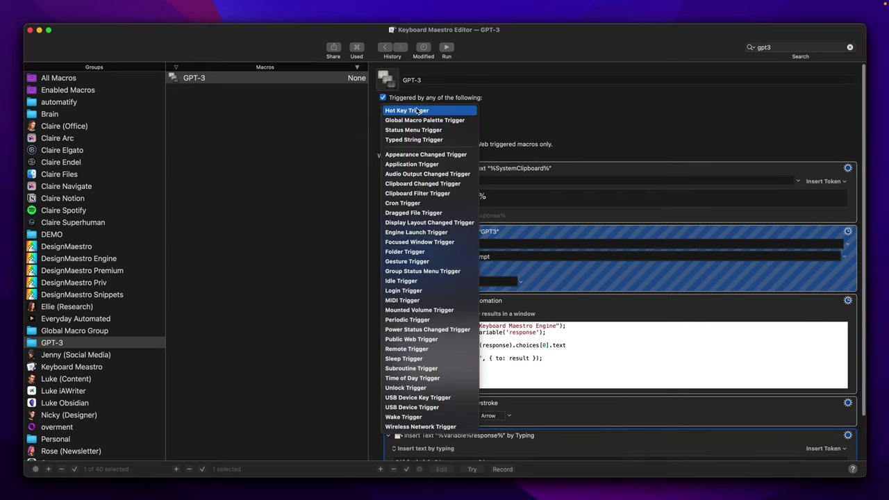
{"action": "left_click", "coordinate": [420, 113]}
{"action": "key", "text": "super+r"}
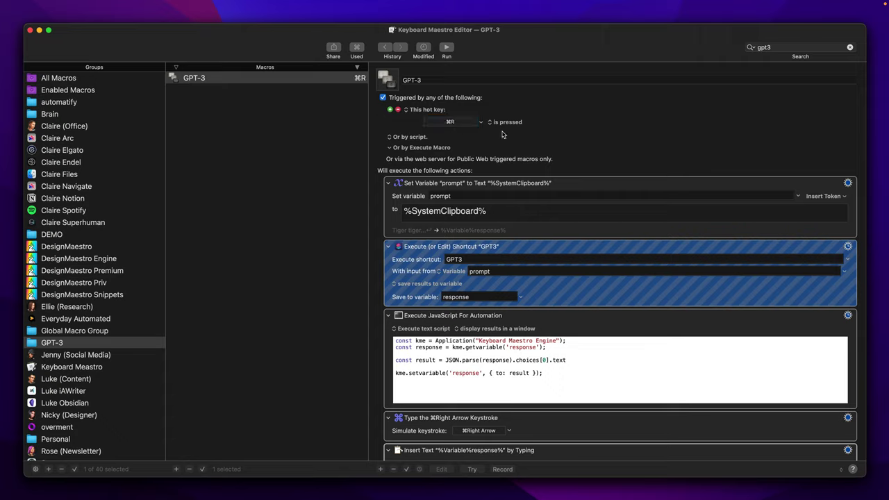
Switch to iA Writer and use the GPT-3 macro to continue the "Tiger tiger..." poem, adding another verse below the first.
{"action": "key", "text": "alt+space"}
{"action": "type", "text": "ia"}
{"action": "key", "text": "Return"}
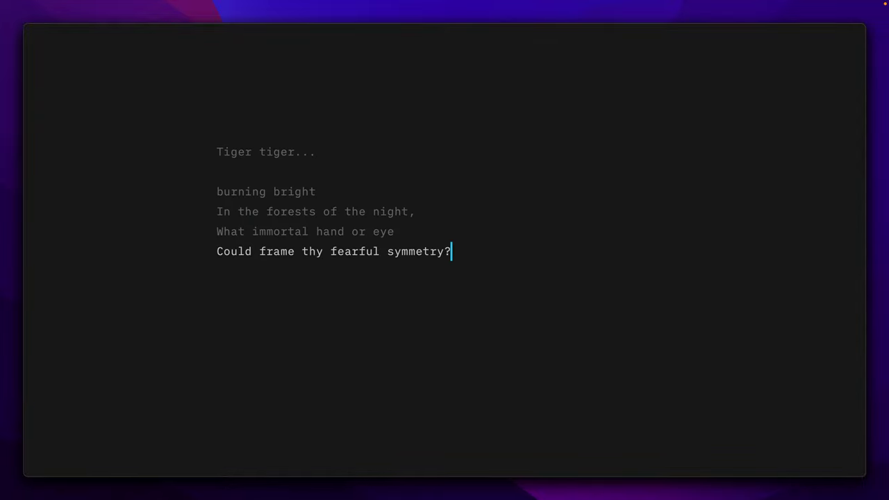
{"action": "key", "text": "Return"}
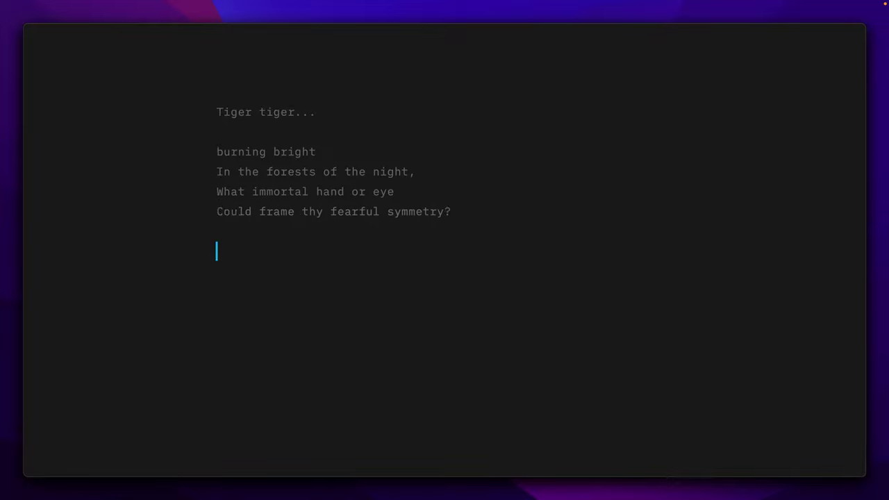
{"action": "key", "text": "super+a"}
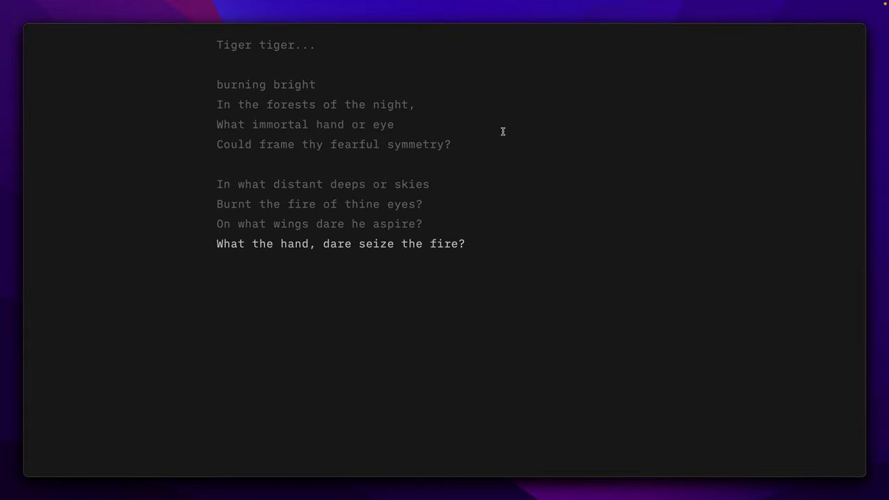
Switch to Sublime Text and add the line "Convert this to JSON string and paste a result" above the JSON, separated by a blank line.
{"action": "key", "text": "alt+space"}
{"action": "type", "text": "sub"}
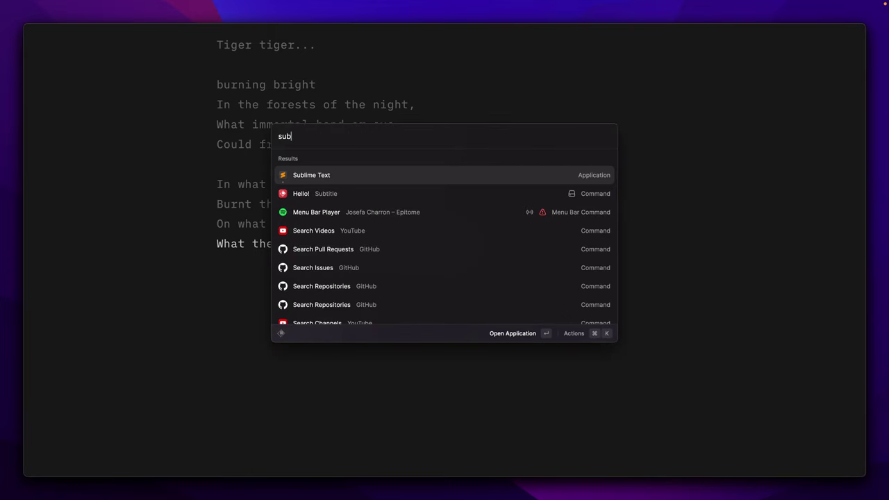
{"action": "key", "text": "Return"}
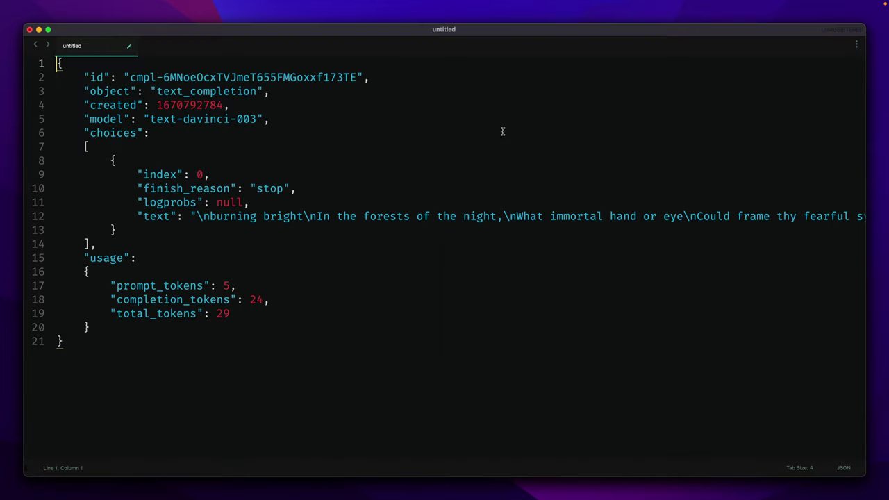
{"action": "key", "text": "super+z"}
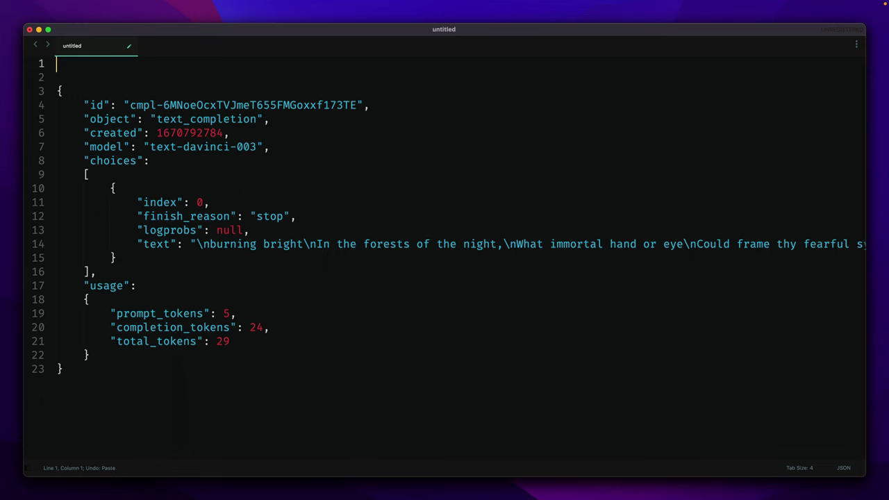
{"action": "type", "text": "Convert this to JSON string and paste a result"}
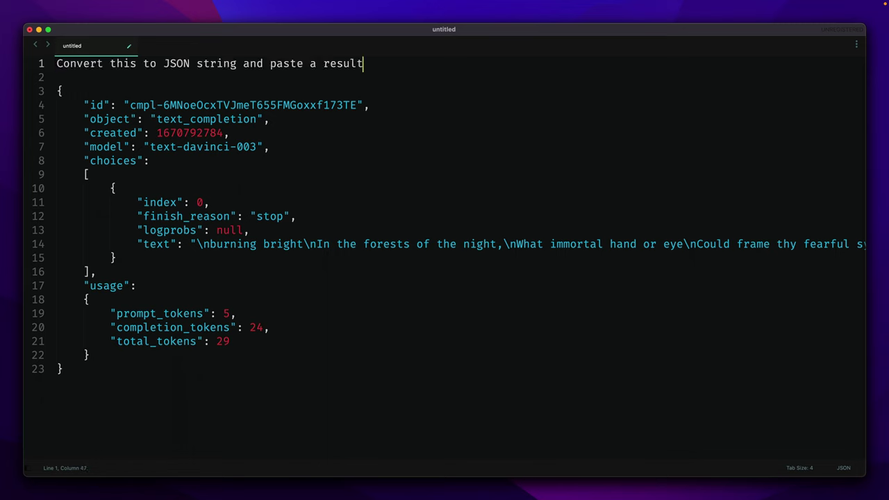
Run the GPT-3 macro on the whole document and return to the start of the generated JSON string line.
{"action": "key", "text": "super+a"}
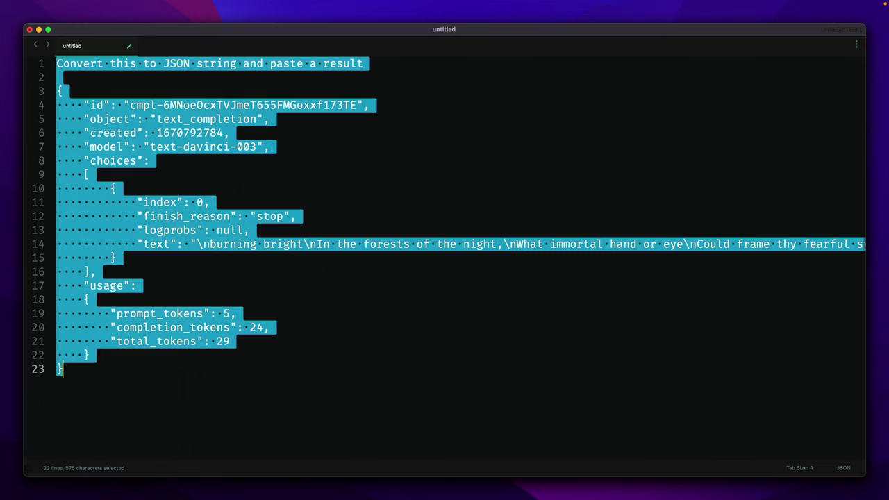
{"action": "key", "text": "super+shift+space"}
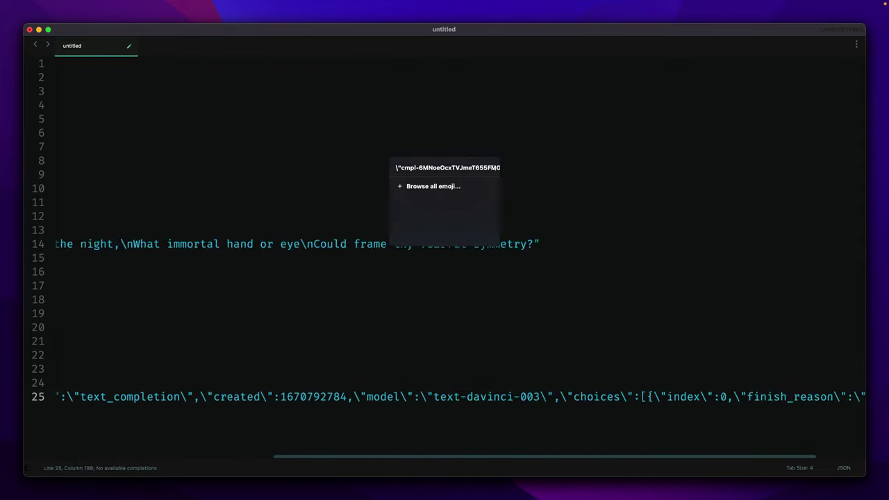
{"action": "key", "text": "super+Left"}
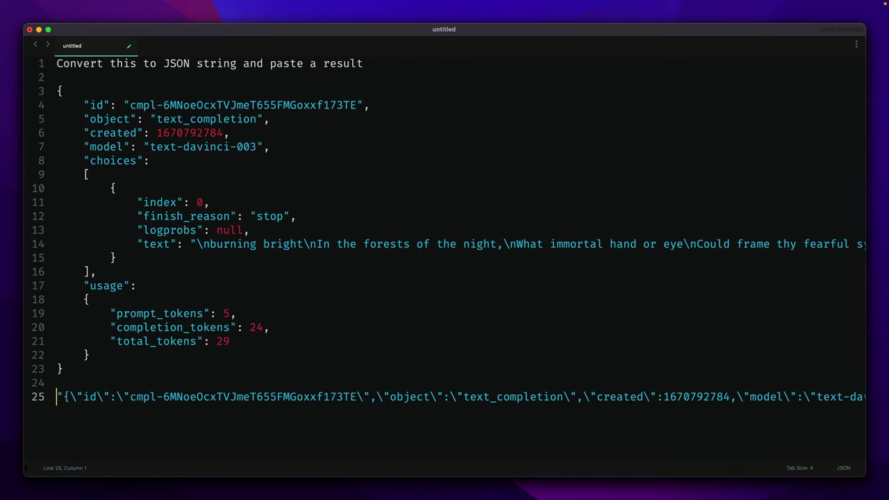